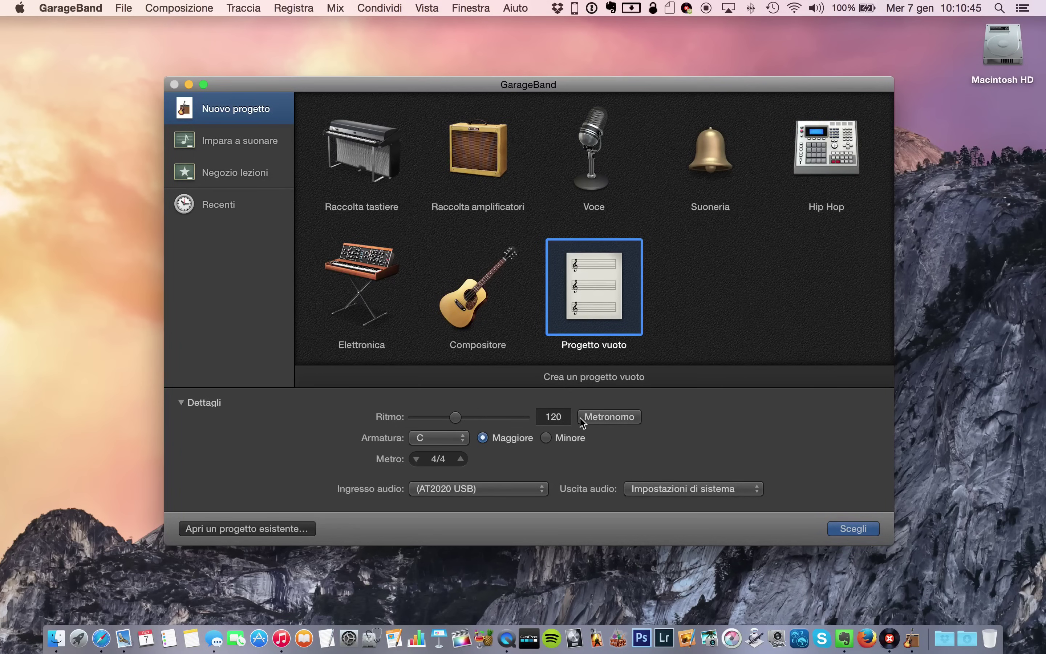
Try tapping and sliding the empty project's tempo, and set it to 120 BPM.
{"action": "left_click", "coordinate": [608, 417]}
{"action": "left_click", "coordinate": [608, 417]}
{"action": "left_click", "coordinate": [607, 417]}
{"action": "left_click", "coordinate": [607, 421]}
{"action": "left_click", "coordinate": [484, 418]}
{"action": "left_click_drag", "start_coordinate": [485, 418], "coordinate": [455, 418]}
{"action": "double_click", "coordinate": [562, 418]}
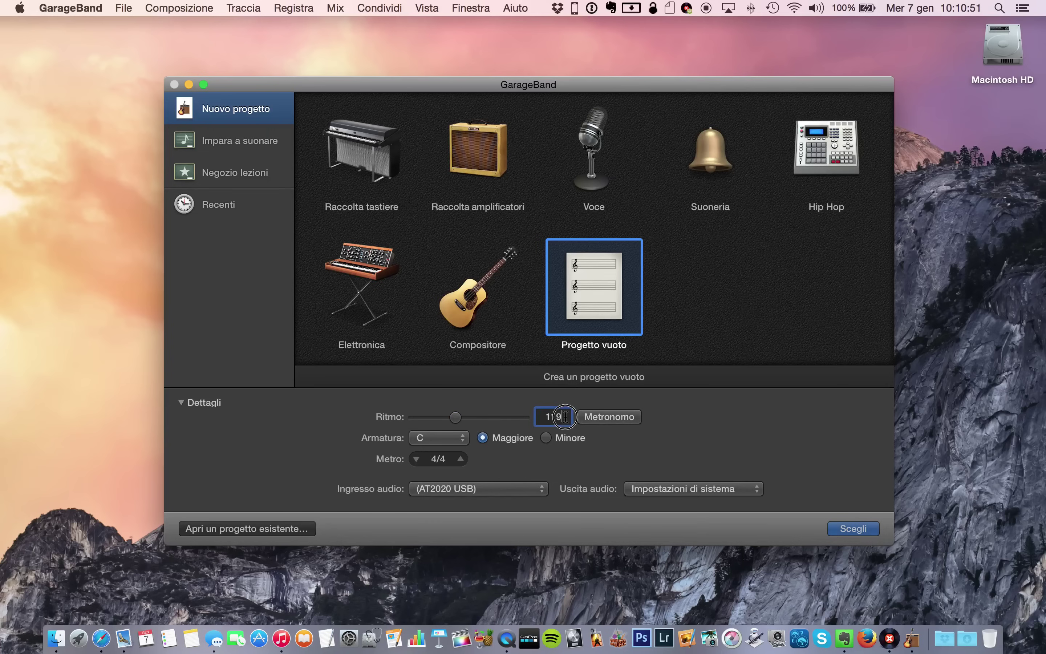
{"action": "type", "text": "120"}
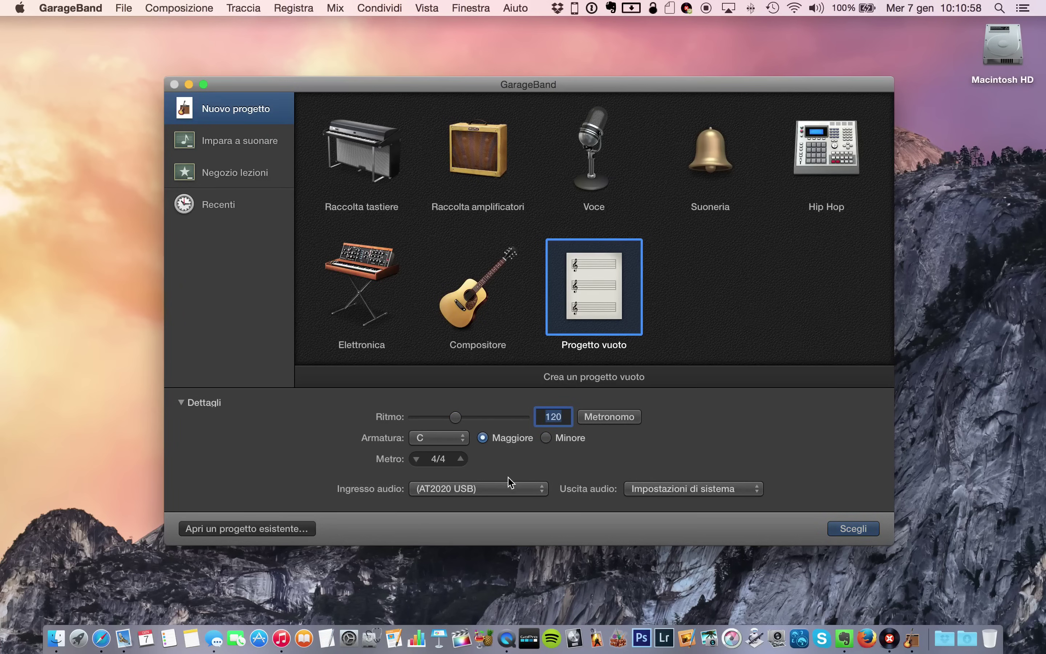
Look through the key signatures and audio input devices offered for the empty project, leaving the selections as they are.
{"action": "left_click", "coordinate": [436, 440]}
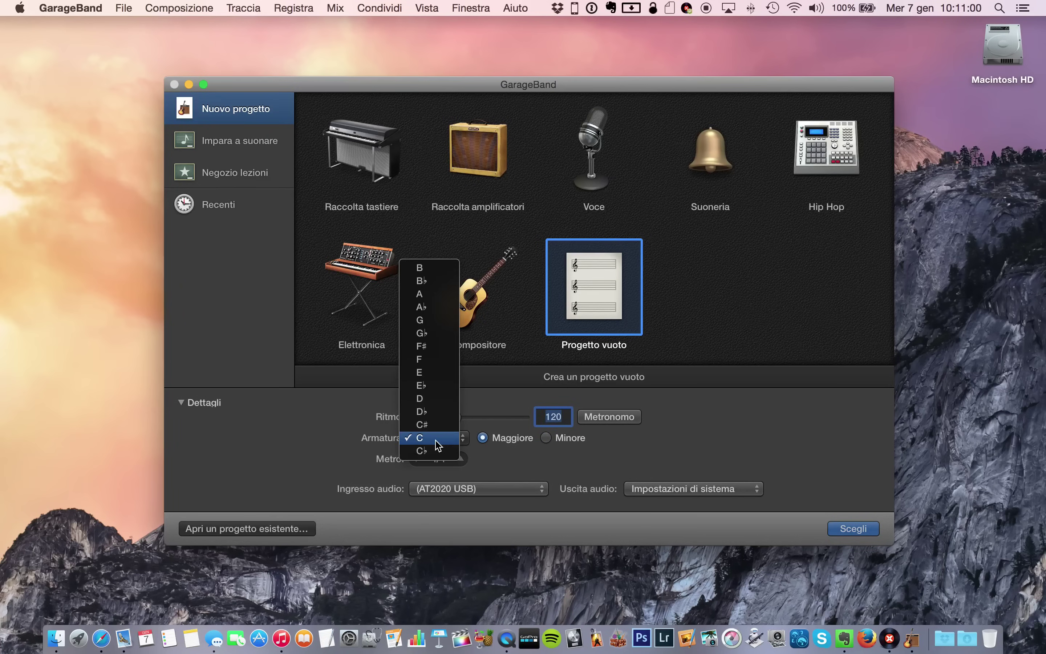
{"action": "left_click", "coordinate": [288, 443]}
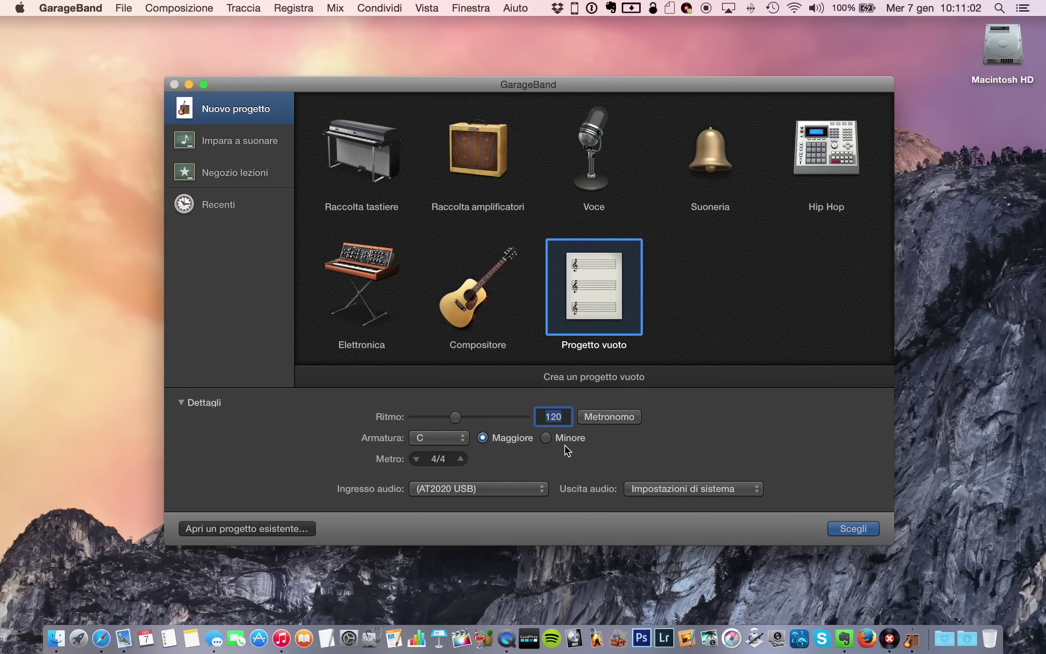
{"action": "left_click", "coordinate": [446, 489]}
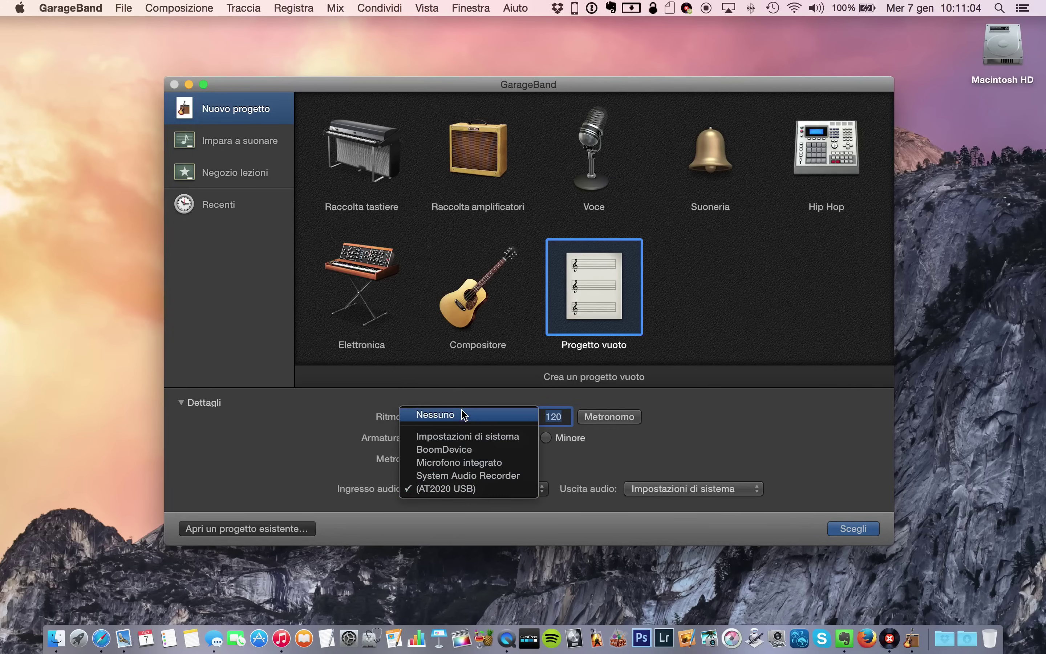
{"action": "left_click", "coordinate": [298, 468]}
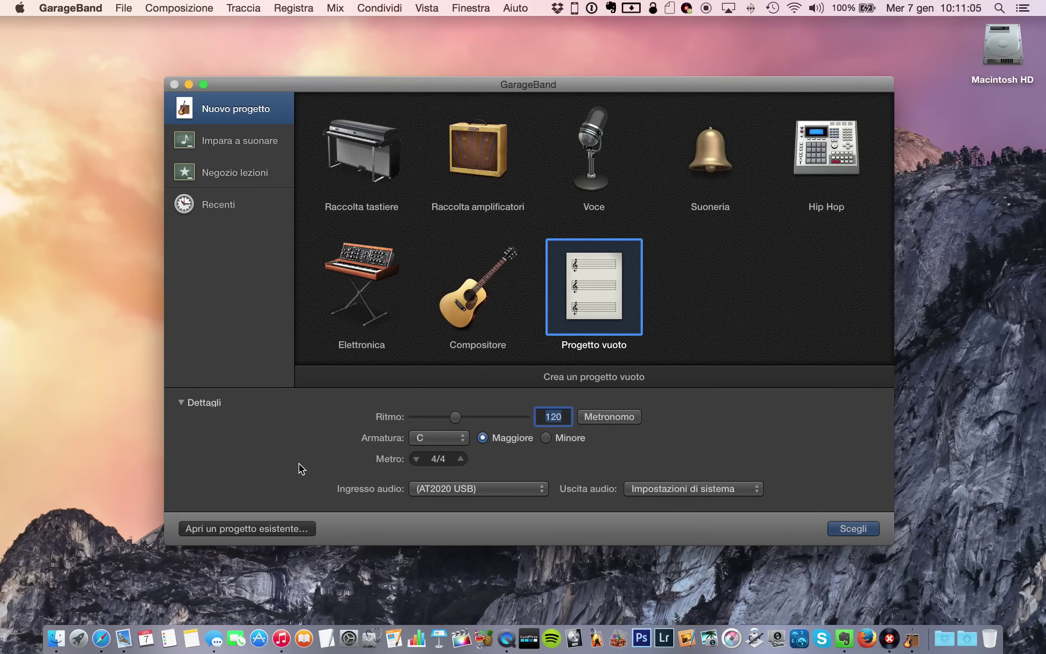
Check the audio output choices and create the empty project.
{"action": "left_click", "coordinate": [750, 490]}
{"action": "left_click", "coordinate": [749, 434]}
{"action": "left_click", "coordinate": [843, 531]}
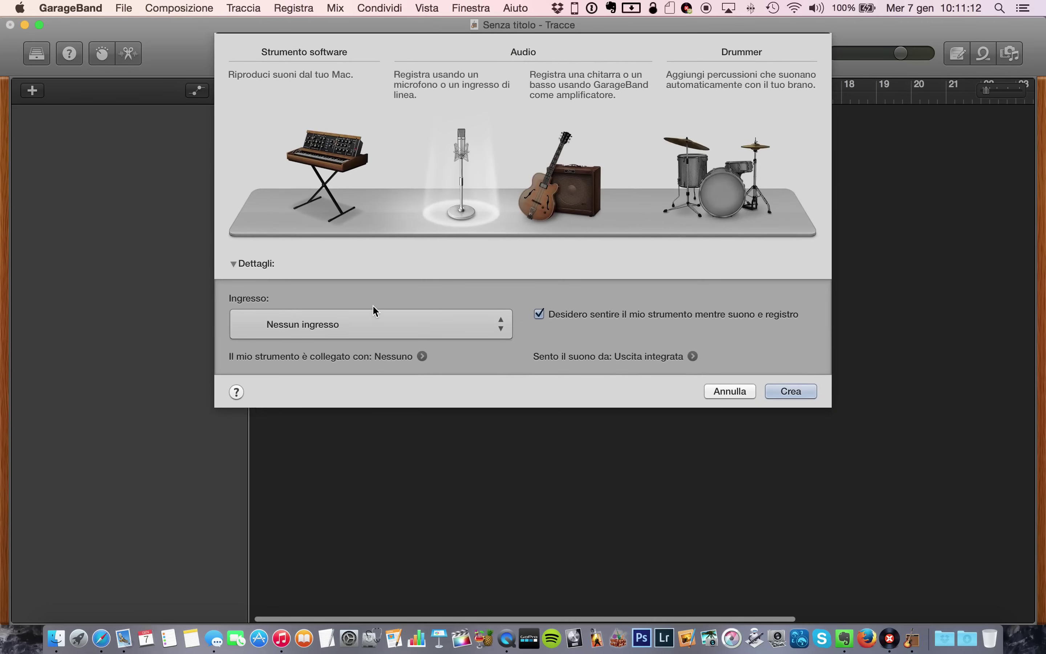
Compare the options for the software instrument, microphone, guitar or bass, and drummer track types.
{"action": "left_click", "coordinate": [328, 157]}
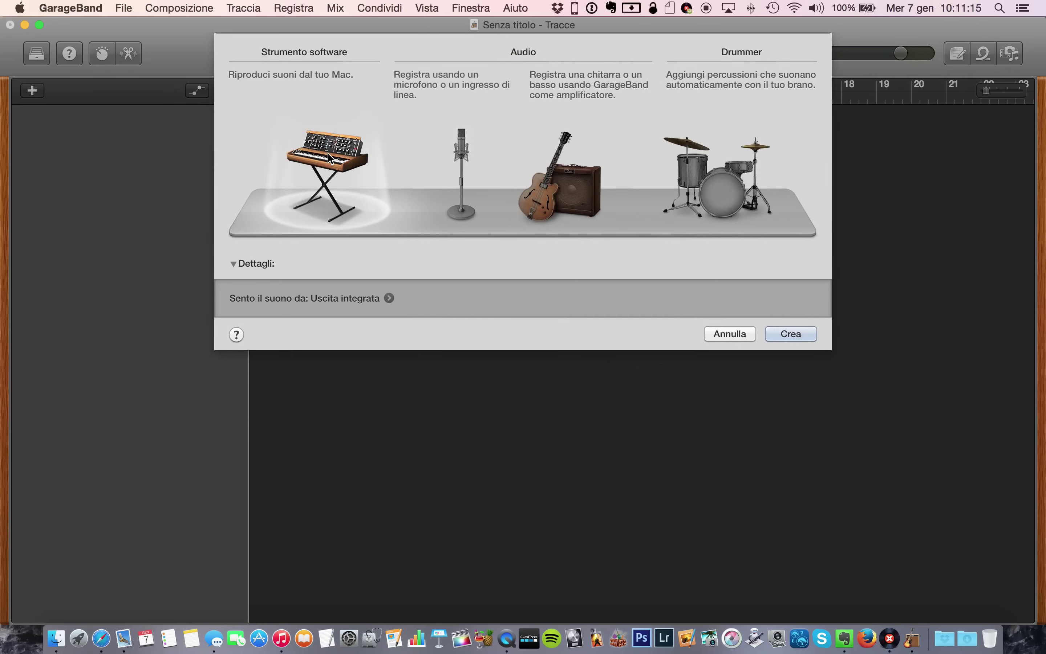
{"action": "left_click", "coordinate": [445, 191]}
{"action": "key", "text": "Right"}
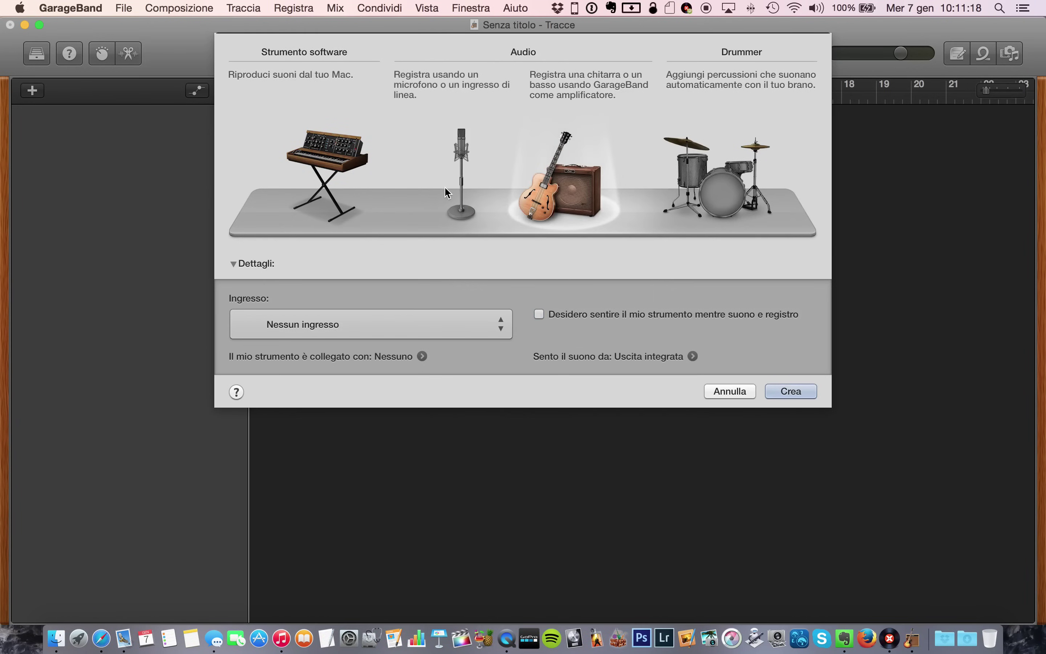
{"action": "key", "text": "Right"}
{"action": "key", "text": "Left"}
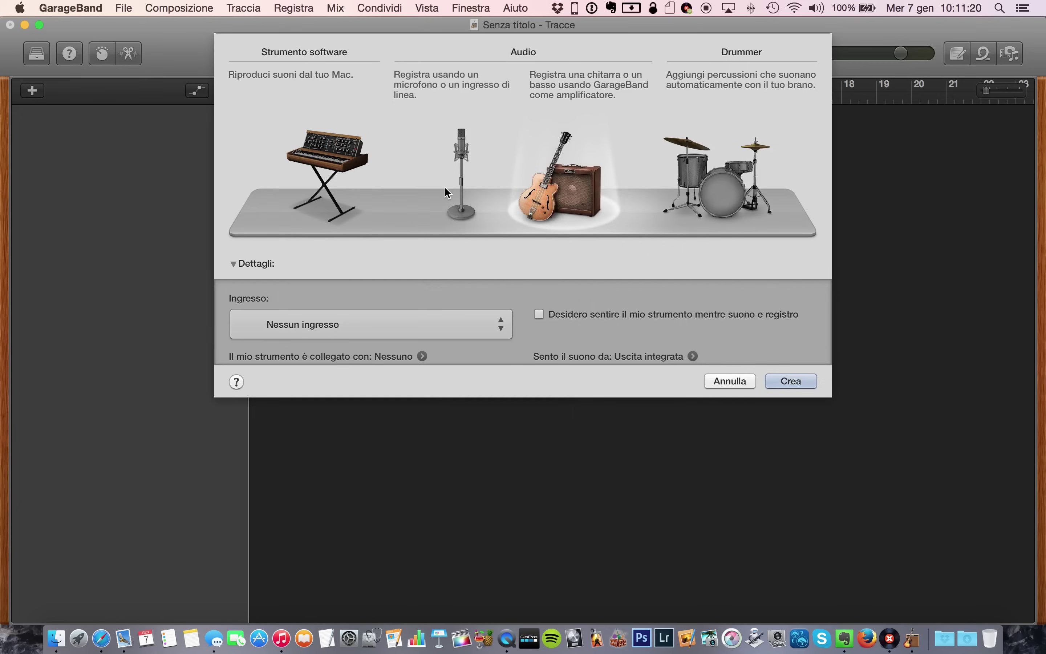
{"action": "key", "text": "Left"}
{"action": "key", "text": "Left"}
{"action": "left_click", "coordinate": [471, 203]}
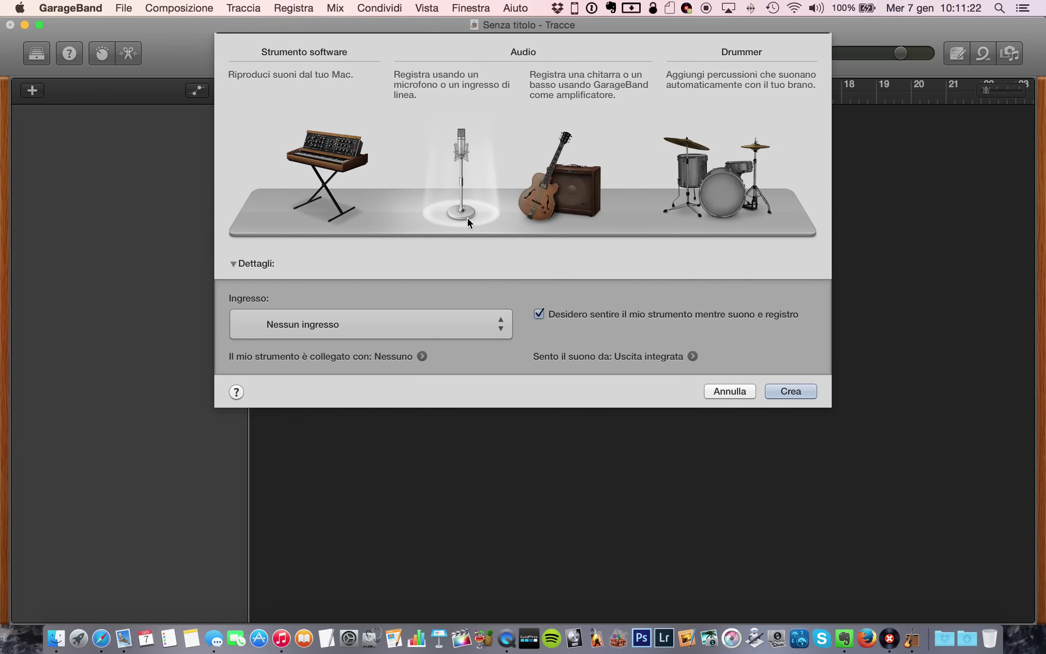
{"action": "left_click", "coordinate": [429, 325]}
{"action": "left_click", "coordinate": [605, 197]}
{"action": "left_click", "coordinate": [601, 197]}
{"action": "left_click", "coordinate": [748, 201]}
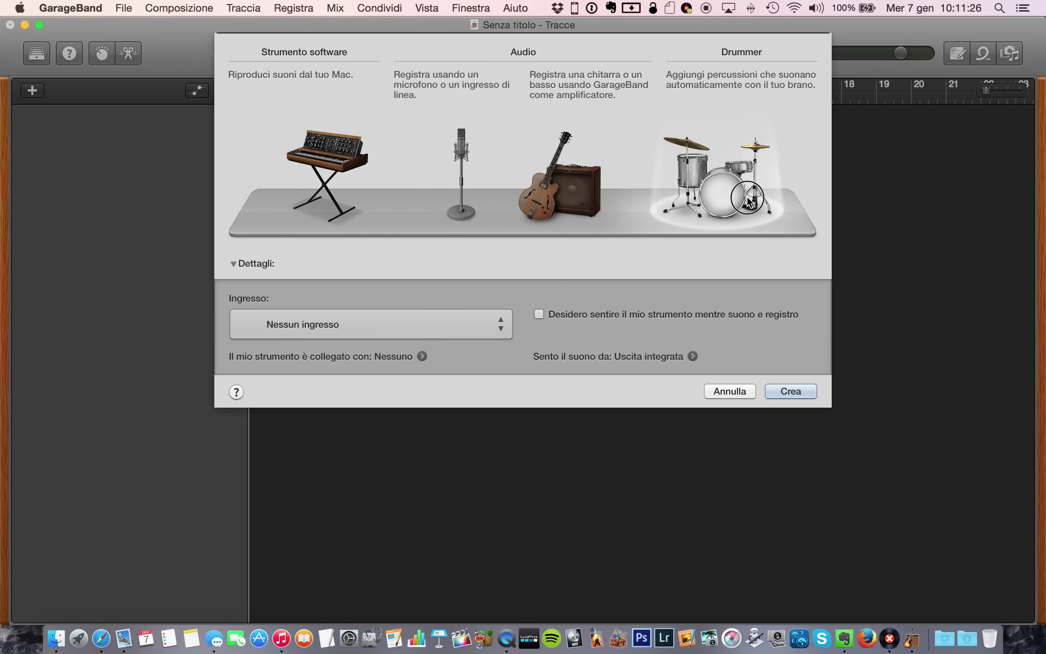
Create a software instrument track in the new project.
{"action": "left_click", "coordinate": [310, 200]}
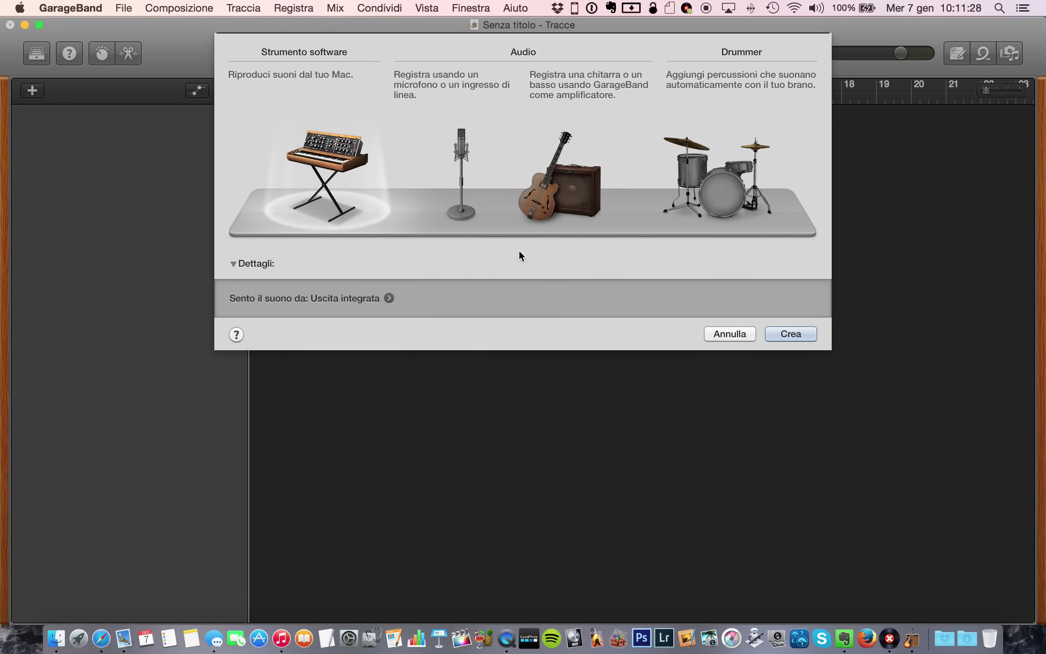
{"action": "left_click", "coordinate": [787, 333]}
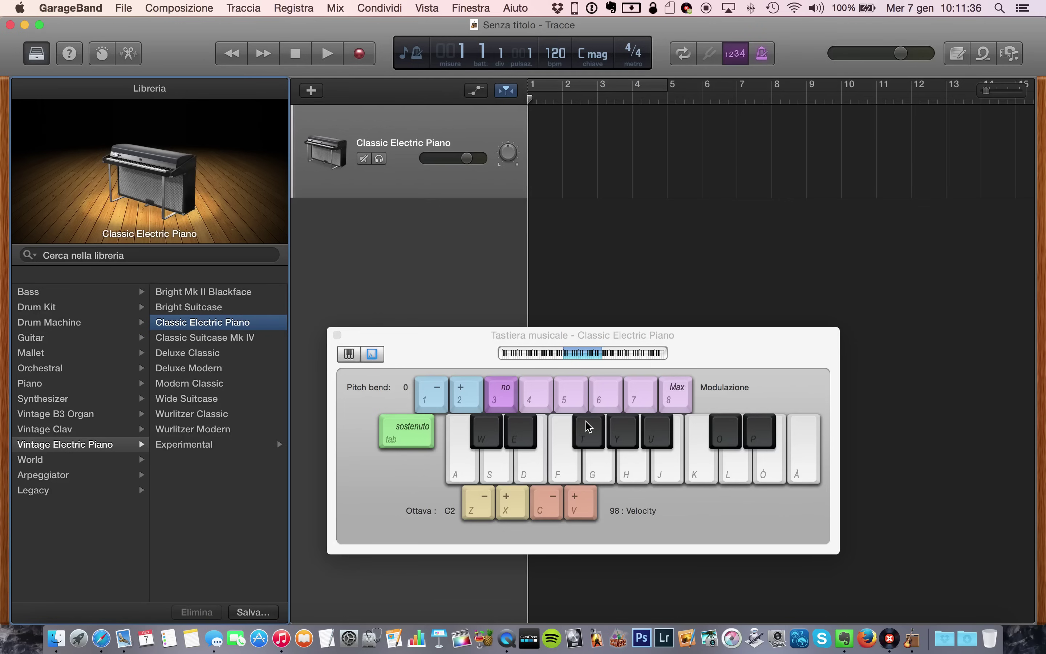
Play a short test melody with the Classic Electric Piano on the on-screen musical keyboard and close the keyboard.
{"action": "key", "text": "g"}
{"action": "key", "text": "h"}
{"action": "key", "text": "g"}
{"action": "key", "text": "f"}
{"action": "key", "text": "d"}
{"action": "key", "text": "s"}
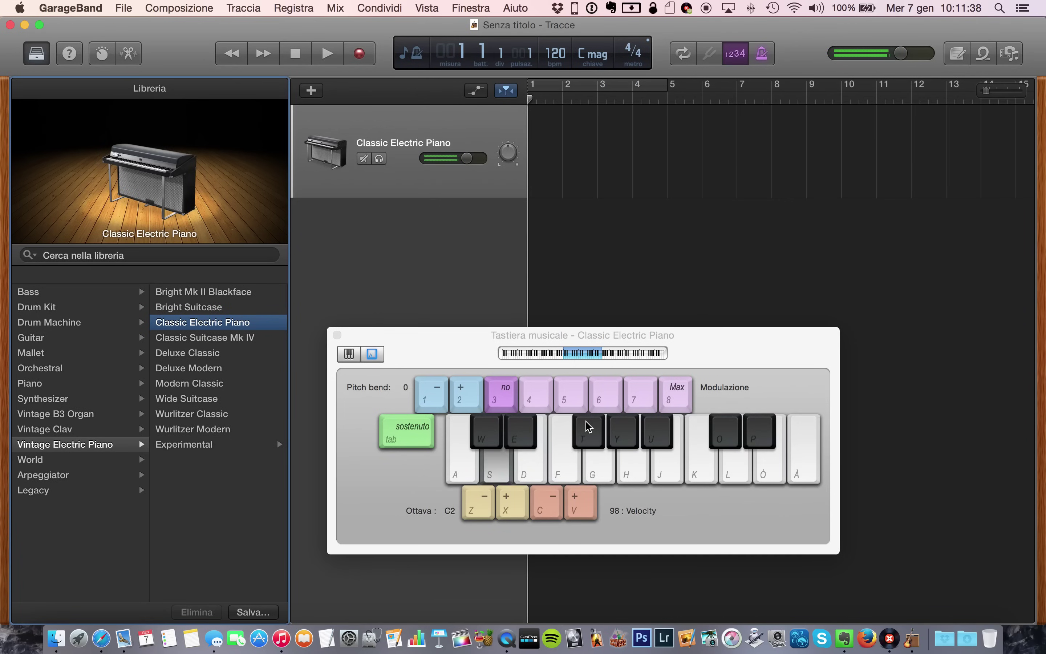
{"action": "key", "text": "d"}
{"action": "key", "text": "g"}
{"action": "key", "text": "h"}
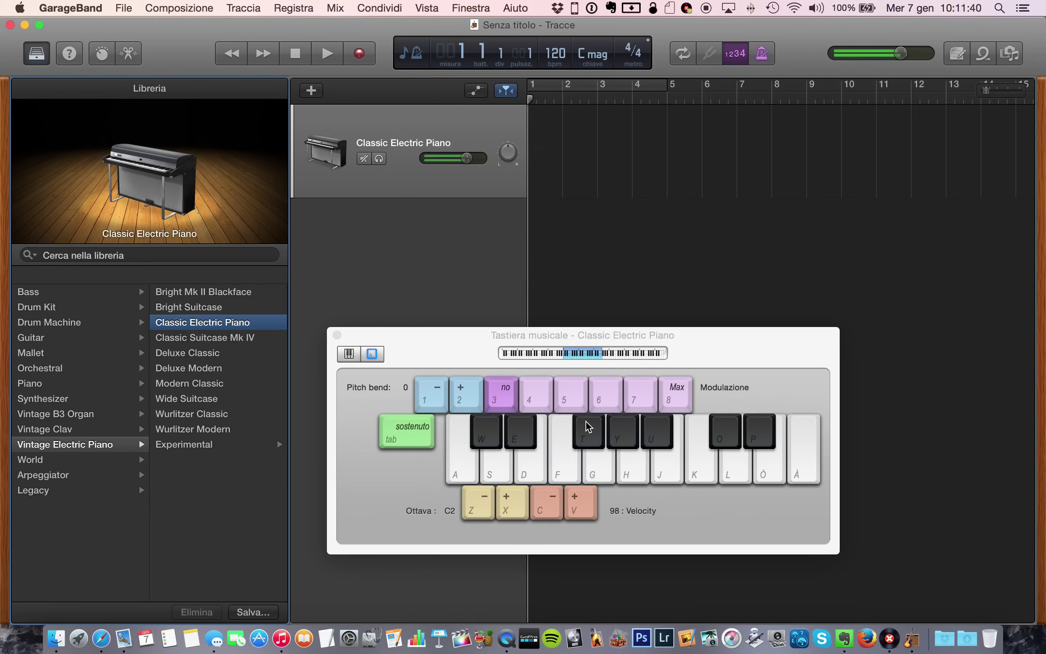
{"action": "left_click", "coordinate": [337, 335]}
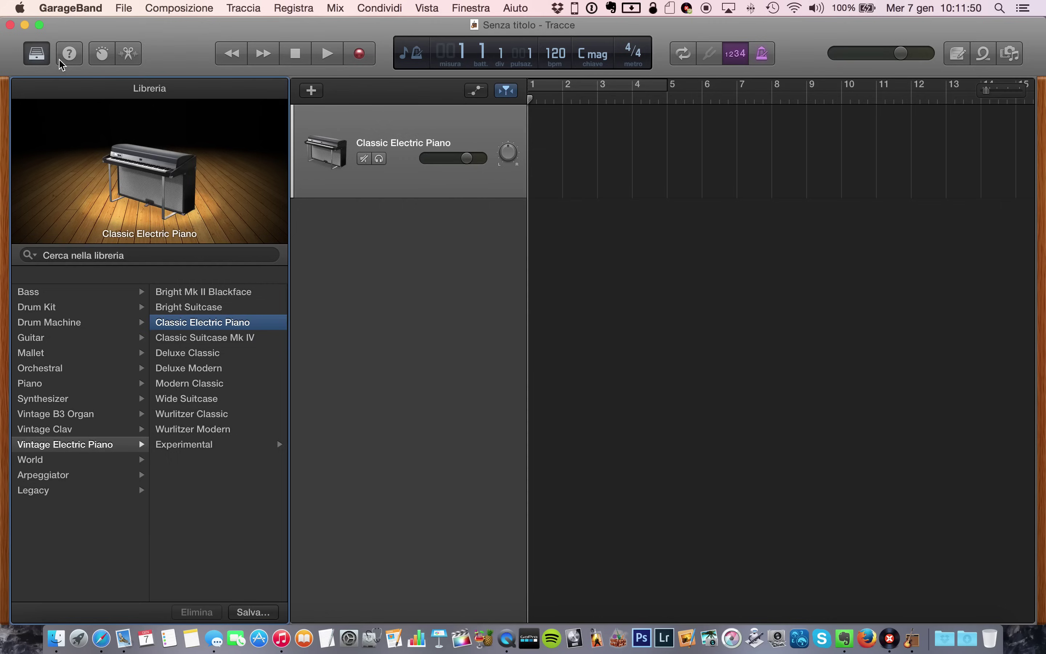
Hide the sound library, show it again and select the Classic Electric Piano track.
{"action": "left_click", "coordinate": [38, 54]}
{"action": "left_click", "coordinate": [39, 59]}
{"action": "left_click", "coordinate": [418, 195]}
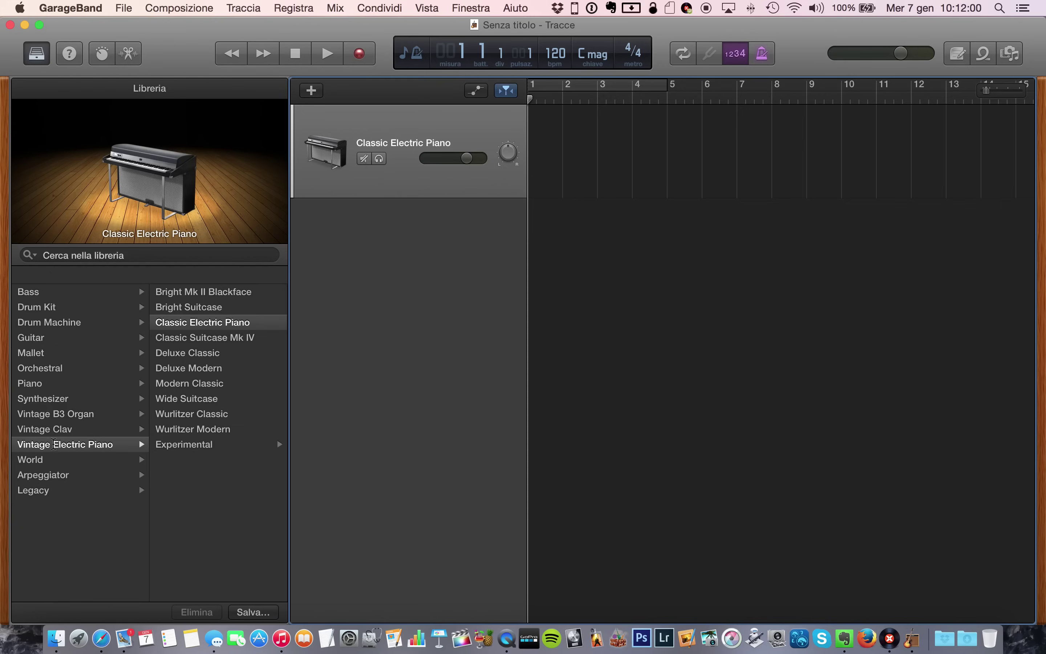
Browse the Vintage Clav and Vintage Electric Piano sounds in the library, including the Experimental subcategory.
{"action": "left_click", "coordinate": [52, 430]}
{"action": "key", "text": "Up"}
{"action": "key", "text": "Down"}
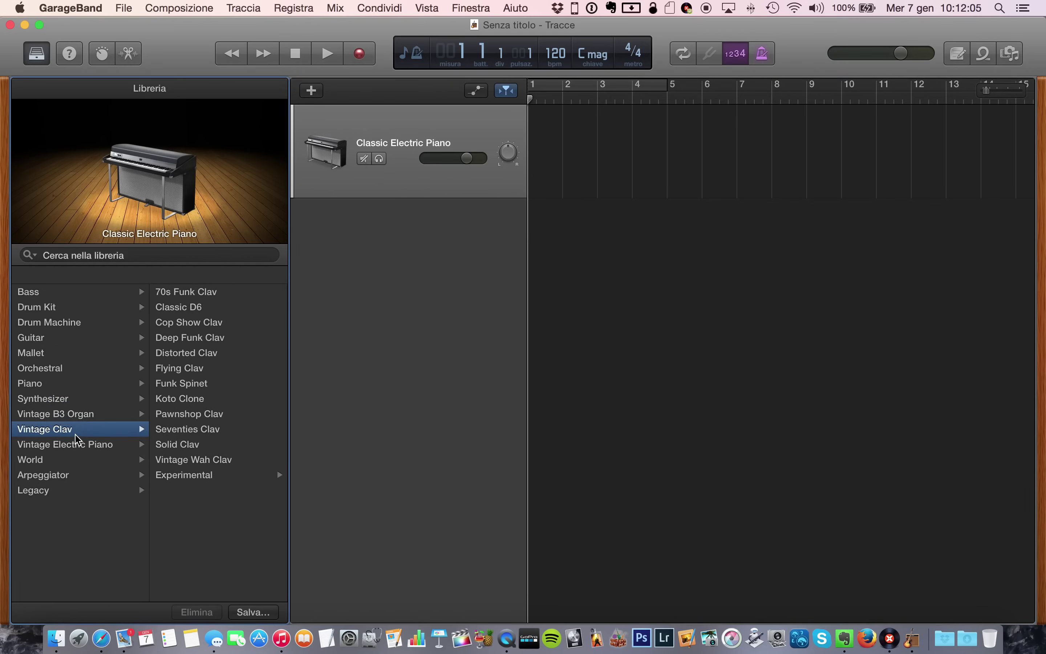
{"action": "left_click", "coordinate": [86, 445]}
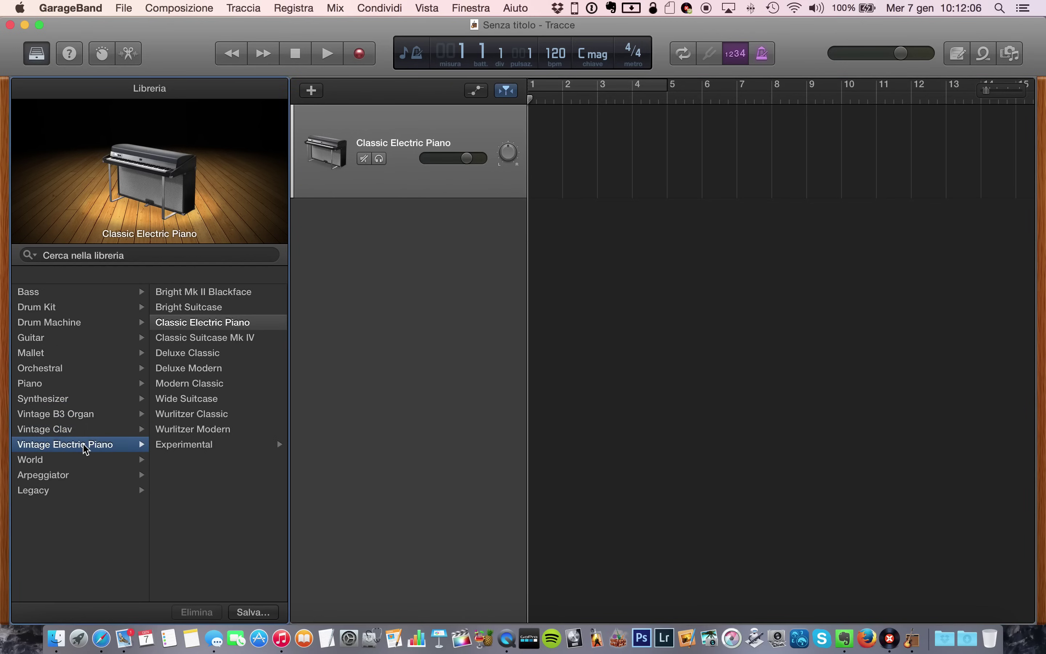
{"action": "left_click", "coordinate": [194, 324]}
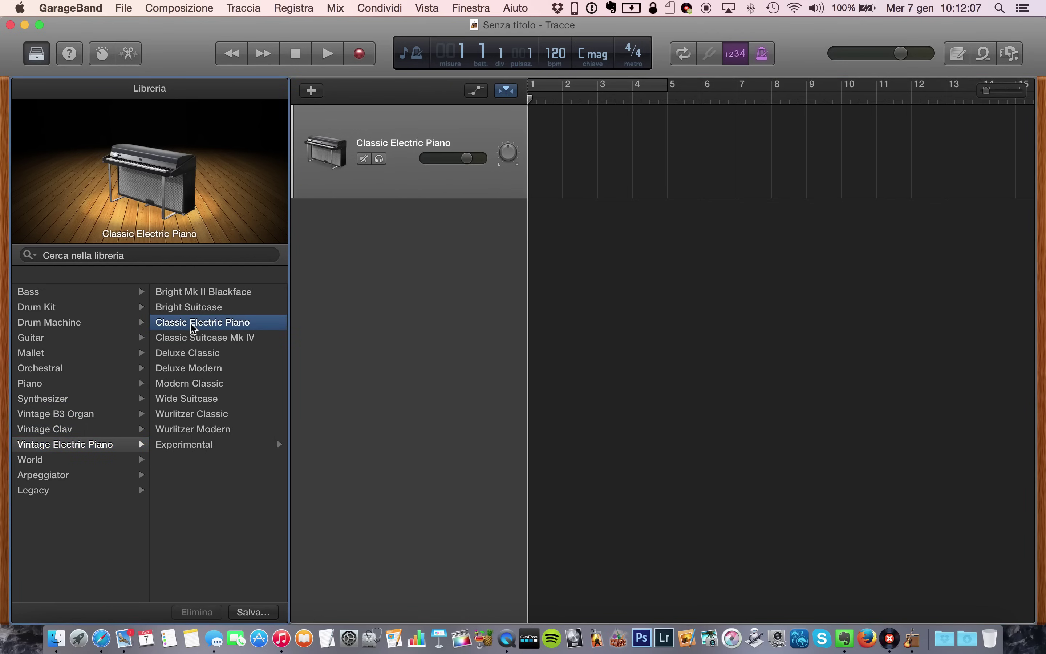
{"action": "left_click", "coordinate": [191, 444]}
{"action": "scroll", "coordinate": [191, 450], "scroll_direction": "left", "scroll_amount": 5}
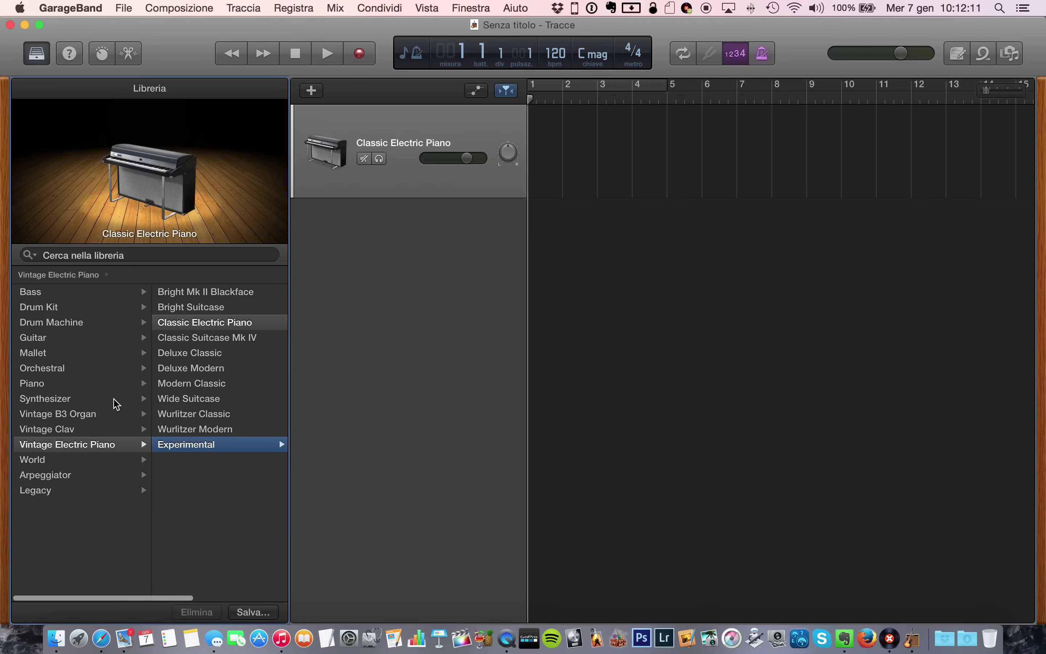
Assign the Yamaha Grand Piano sound from the Piano category to the track.
{"action": "left_click", "coordinate": [92, 385]}
{"action": "left_click", "coordinate": [213, 328]}
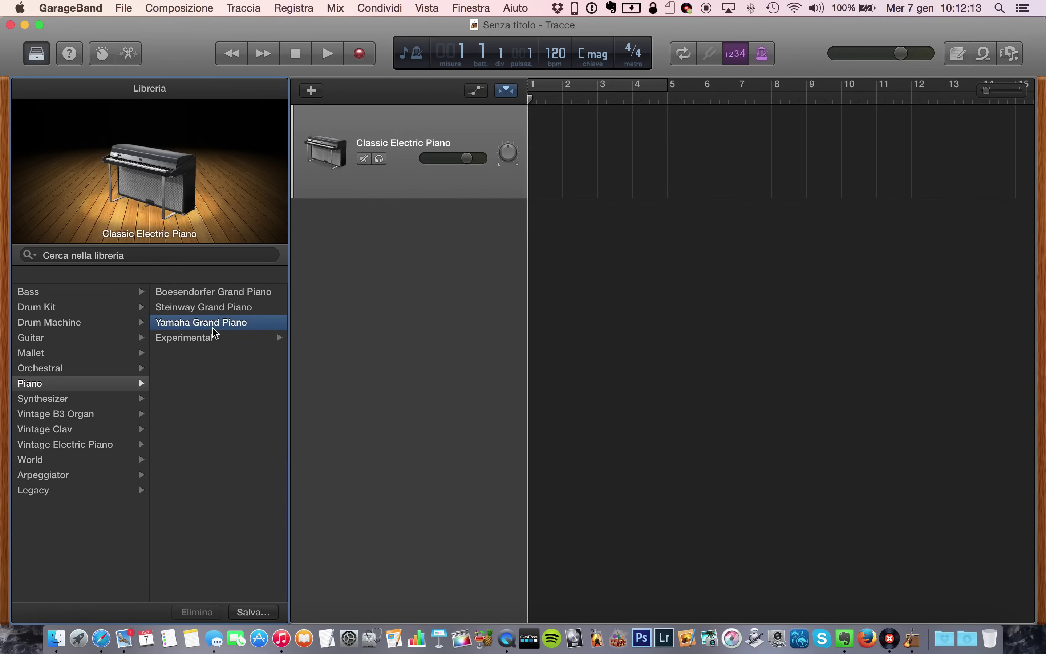
Try sounds from the Vintage B3 Organ category and assign Jazz Fusion Organ to the track.
{"action": "left_click", "coordinate": [38, 431]}
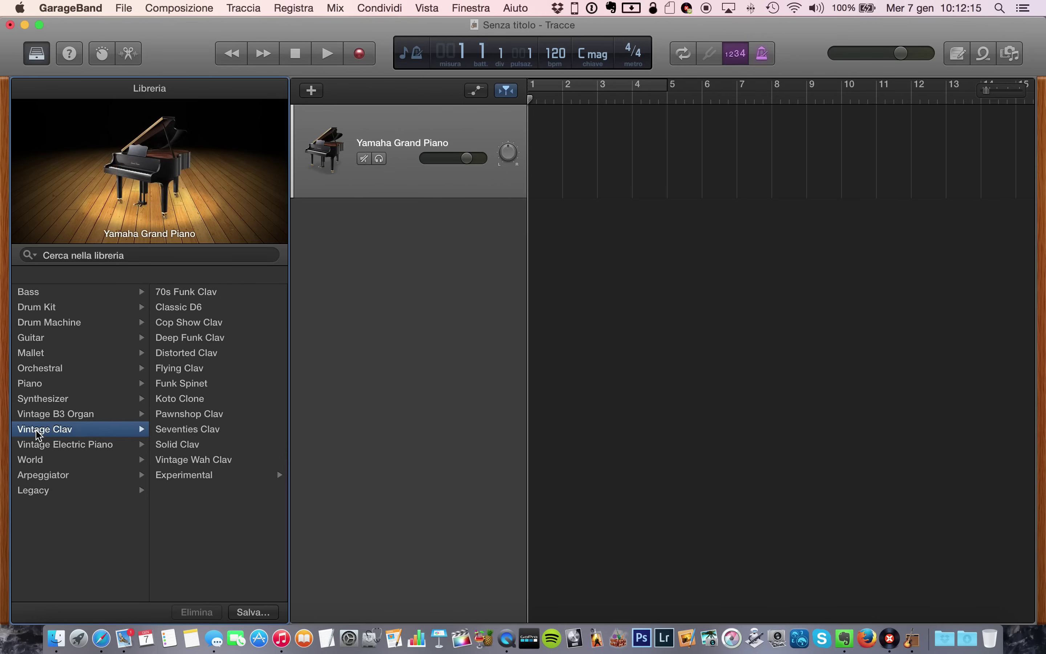
{"action": "left_click", "coordinate": [47, 419]}
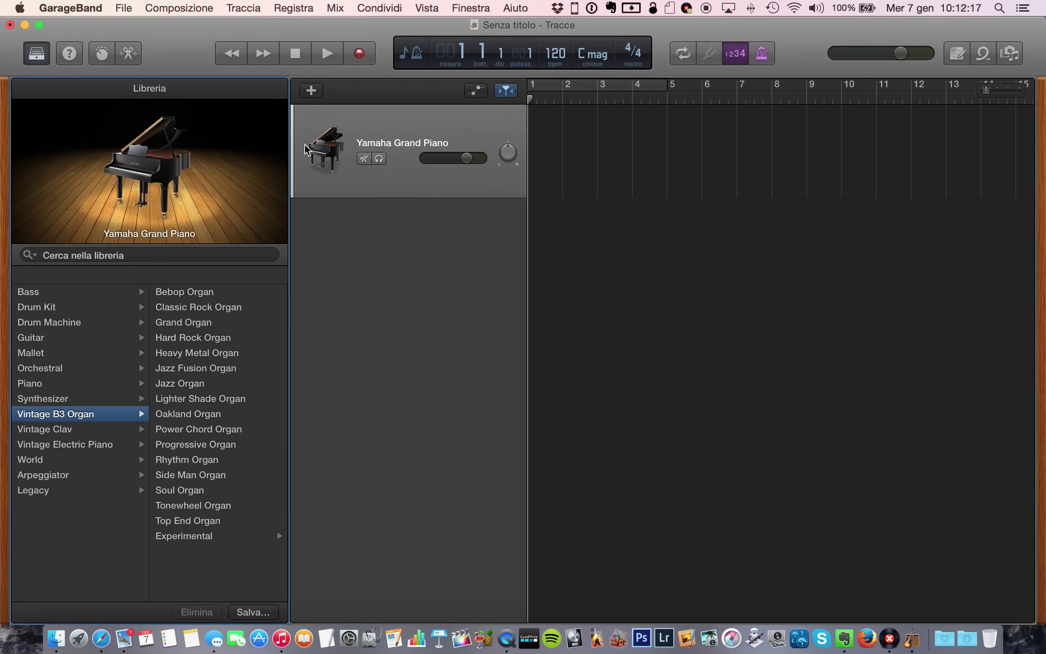
{"action": "mouse_move", "coordinate": [244, 204]}
{"action": "left_click", "coordinate": [193, 416]}
{"action": "left_click", "coordinate": [203, 384]}
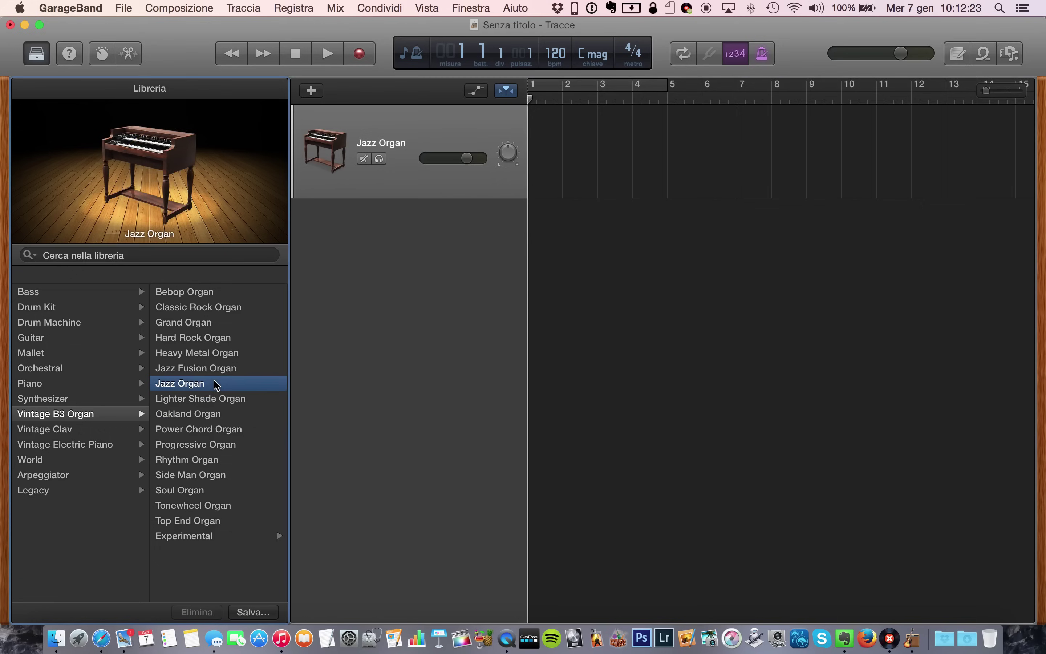
{"action": "left_click", "coordinate": [218, 366]}
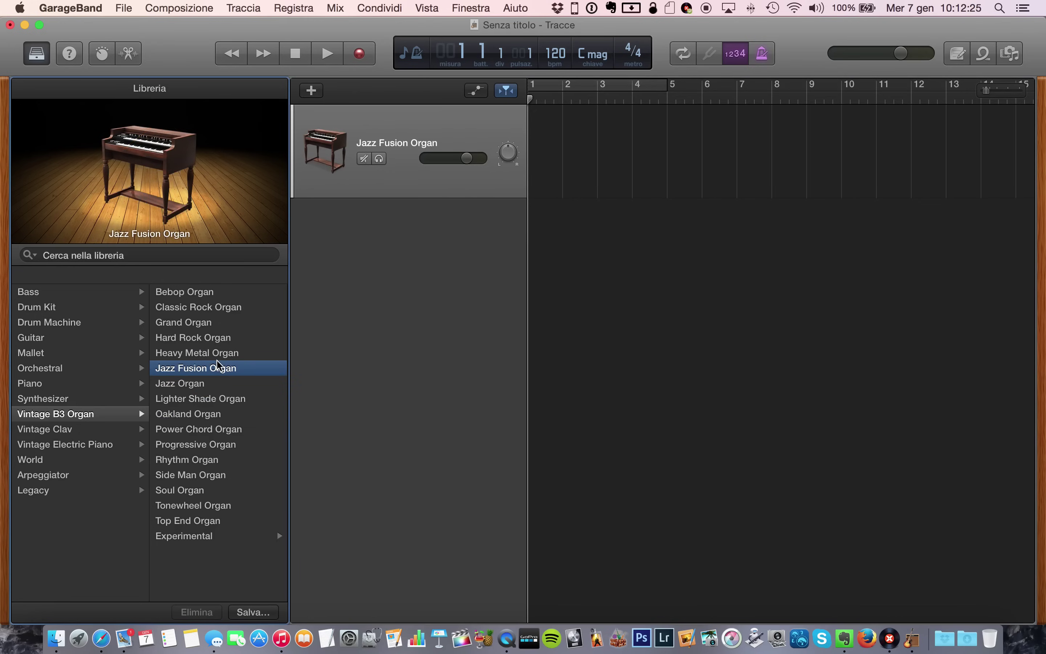
Show the musical keyboard, play a few test notes with the Jazz Fusion Organ and close the keyboard.
{"action": "left_click", "coordinate": [462, 5]}
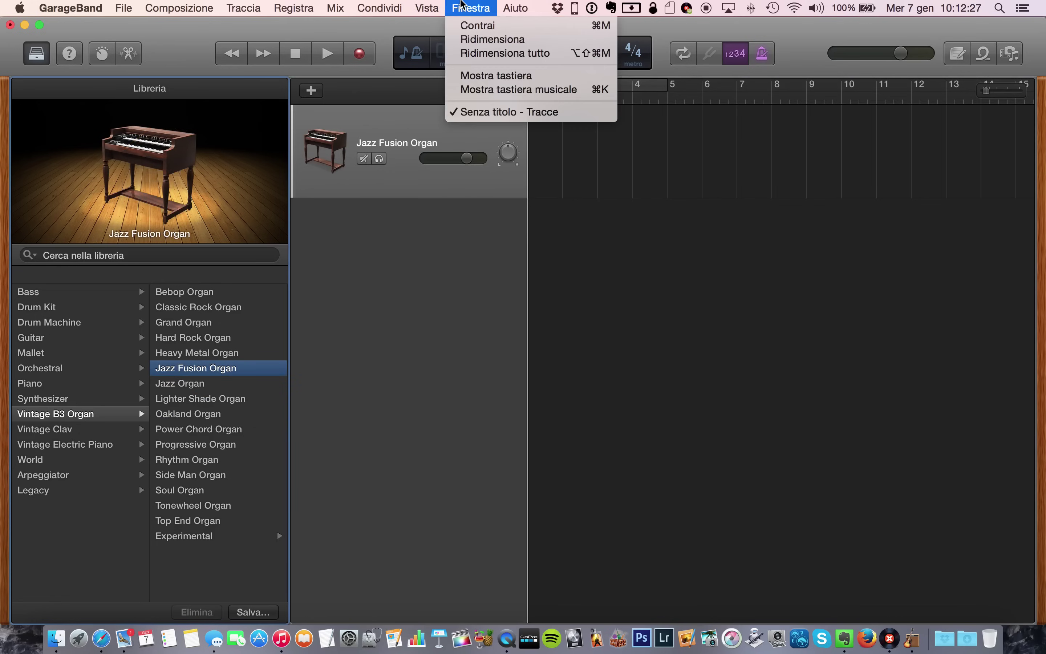
{"action": "left_click", "coordinate": [479, 90]}
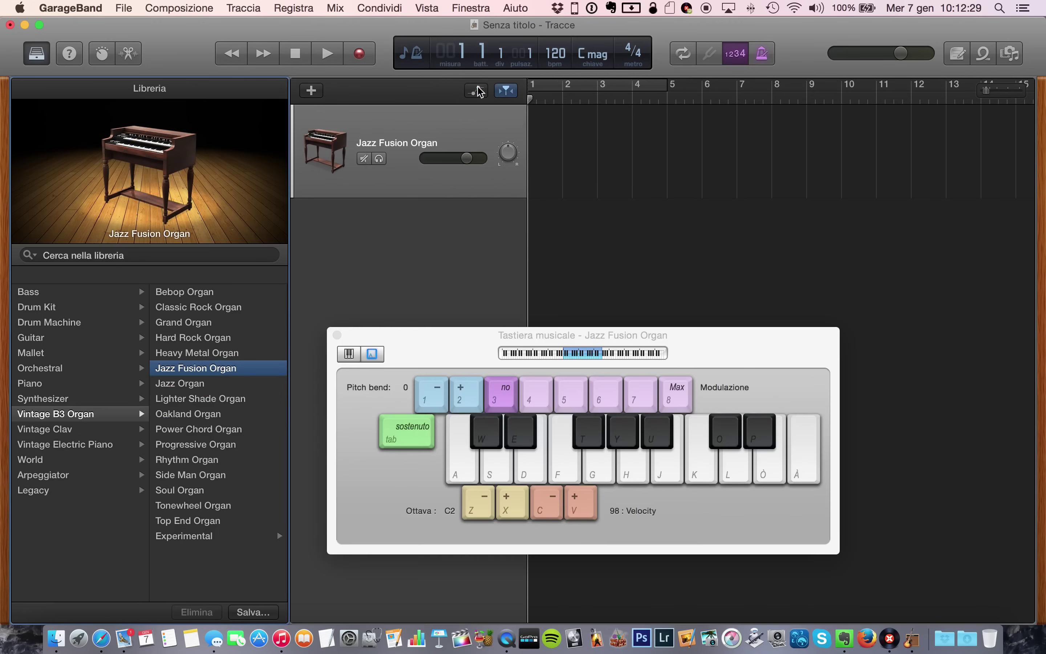
{"action": "key", "text": "h"}
{"action": "key", "text": "g"}
{"action": "key", "text": "f"}
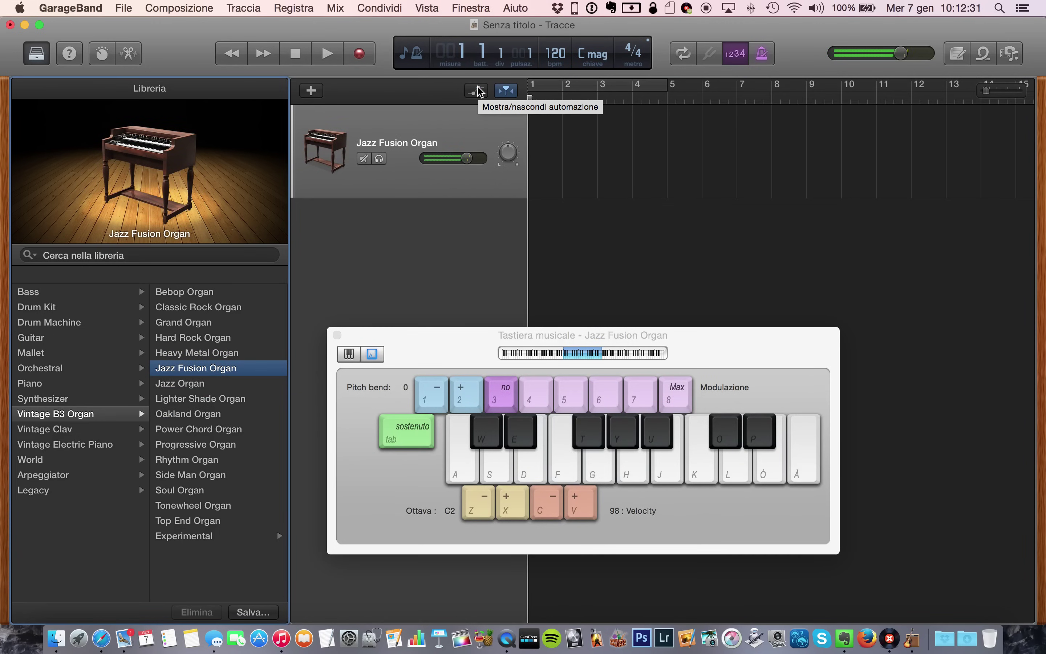
{"action": "key", "text": "f"}
{"action": "key", "text": "h"}
{"action": "key", "text": "j"}
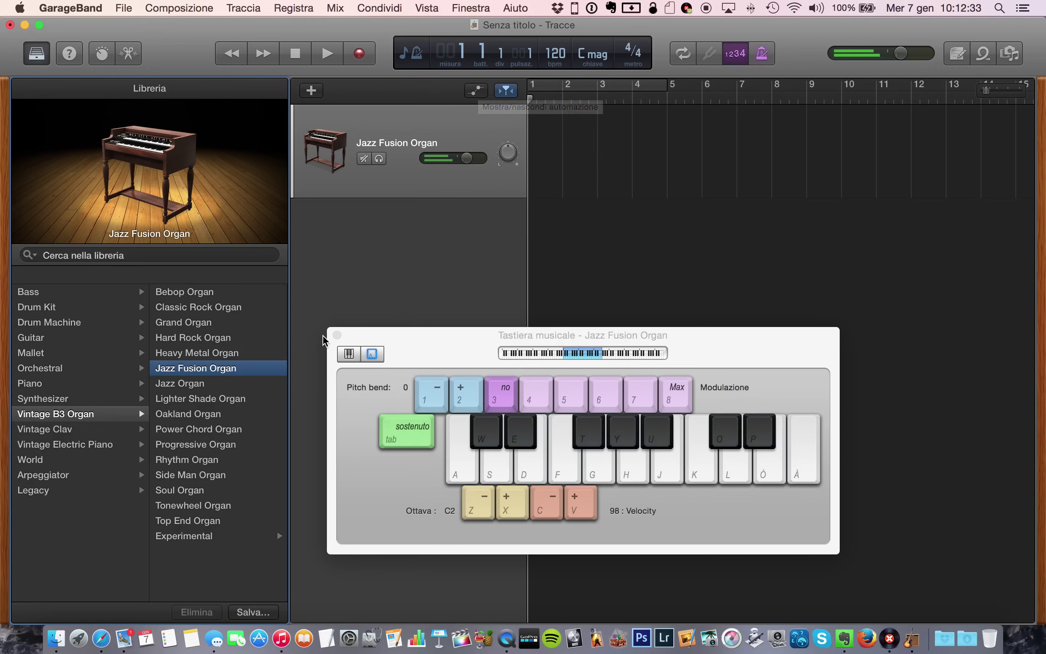
{"action": "left_click", "coordinate": [337, 335]}
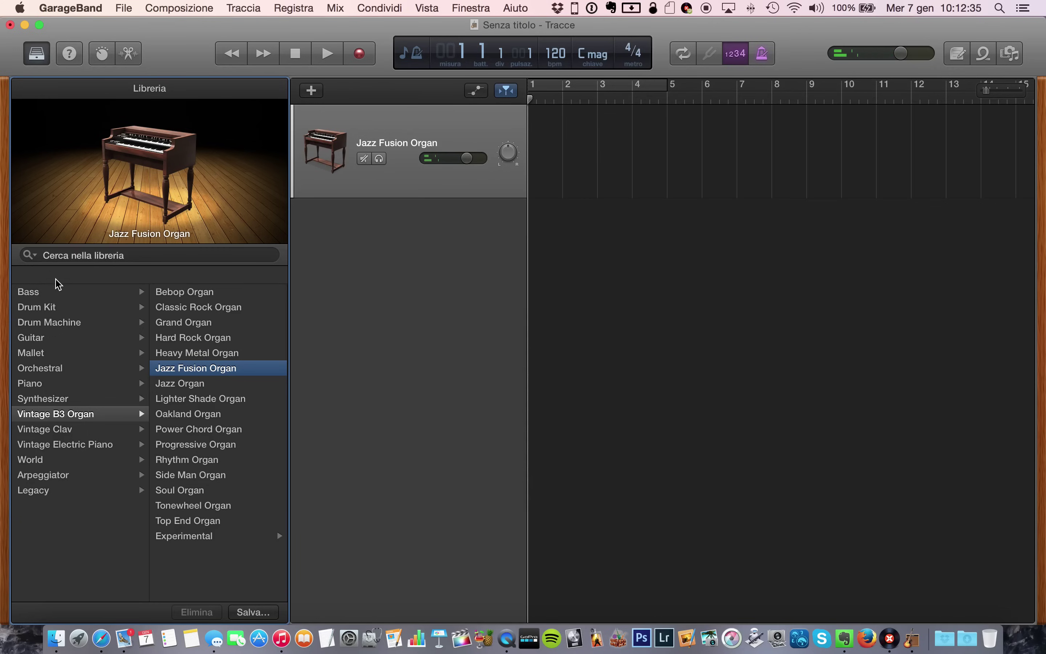
Search the sound library for "piano", look through the matching sounds and clear the search.
{"action": "left_click", "coordinate": [71, 254]}
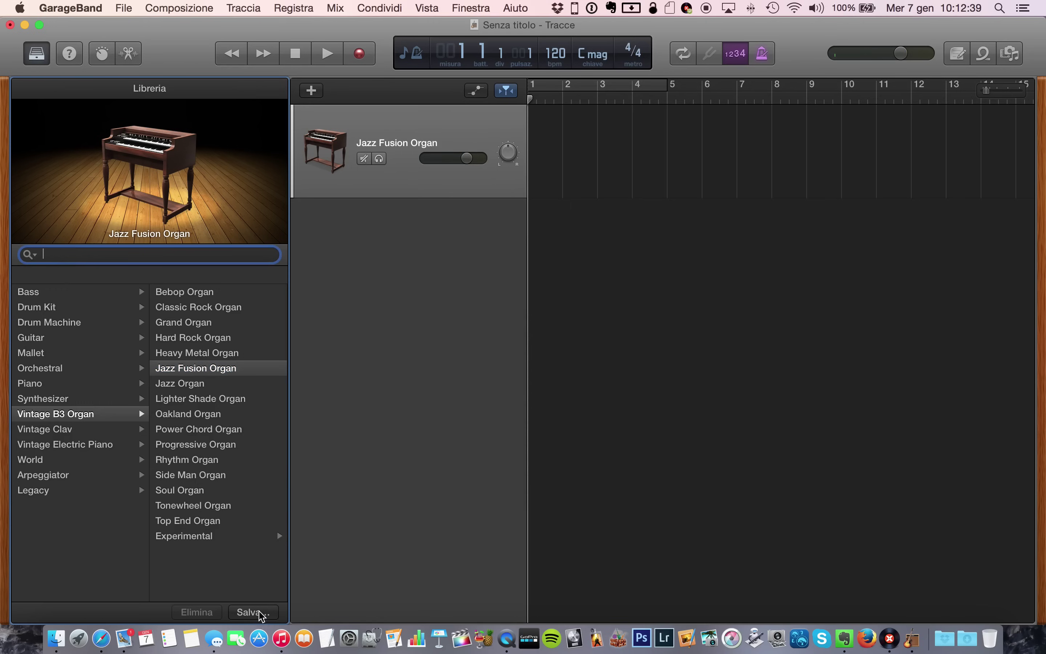
{"action": "type", "text": "piano"}
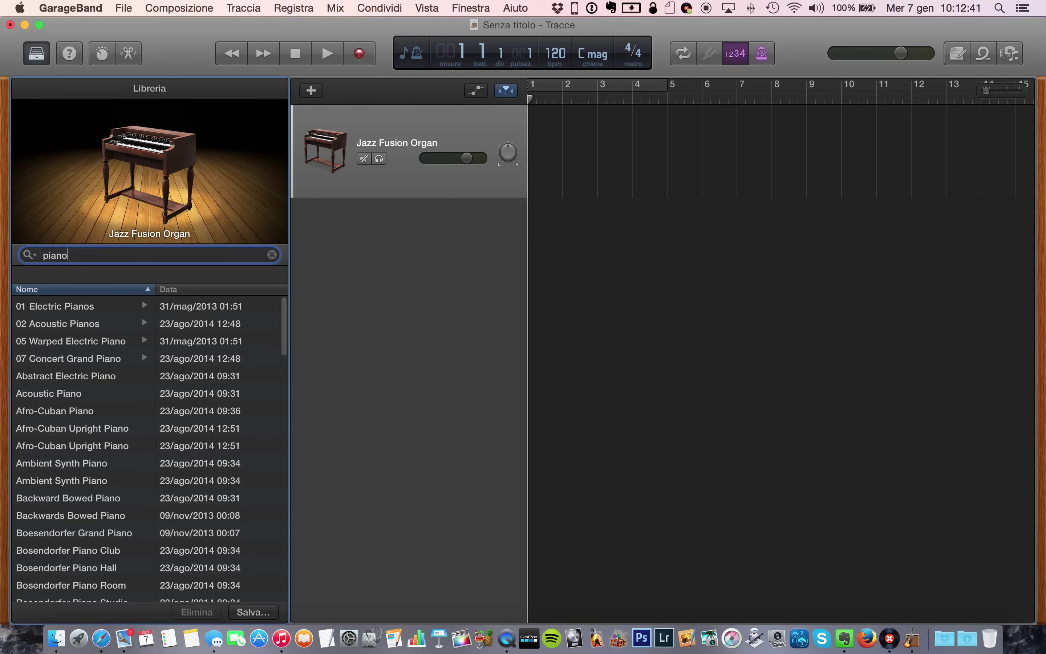
{"action": "scroll", "coordinate": [50, 518], "scroll_direction": "down", "scroll_amount": 15}
{"action": "scroll", "coordinate": [50, 518], "scroll_direction": "up", "scroll_amount": 15}
{"action": "key", "text": "cmd+a"}
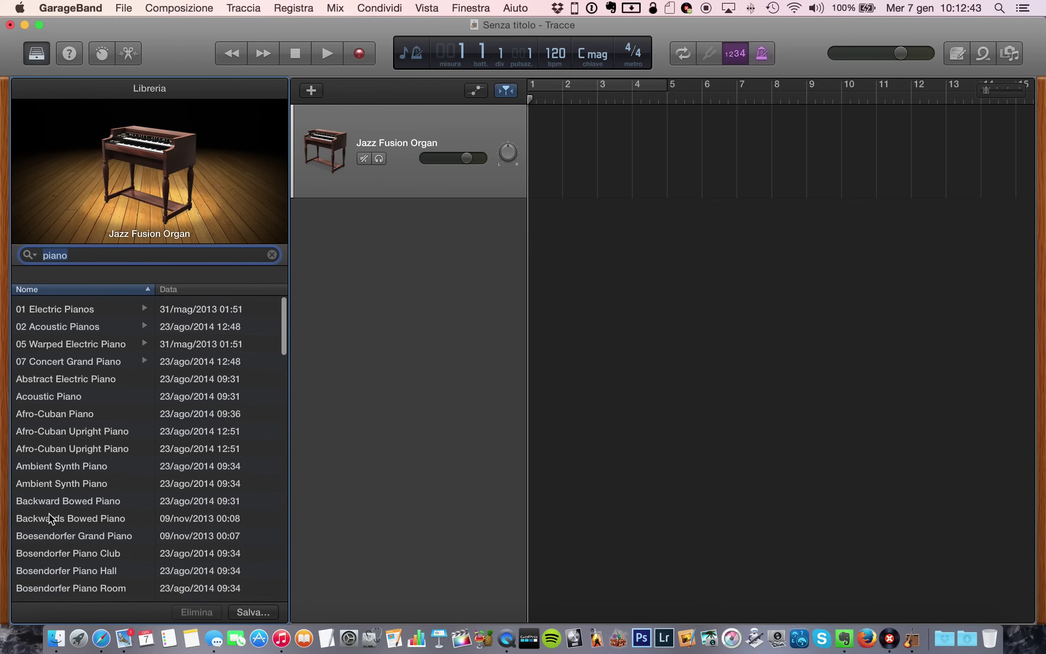
{"action": "key", "text": "BackSpace"}
{"action": "left_click", "coordinate": [325, 361]}
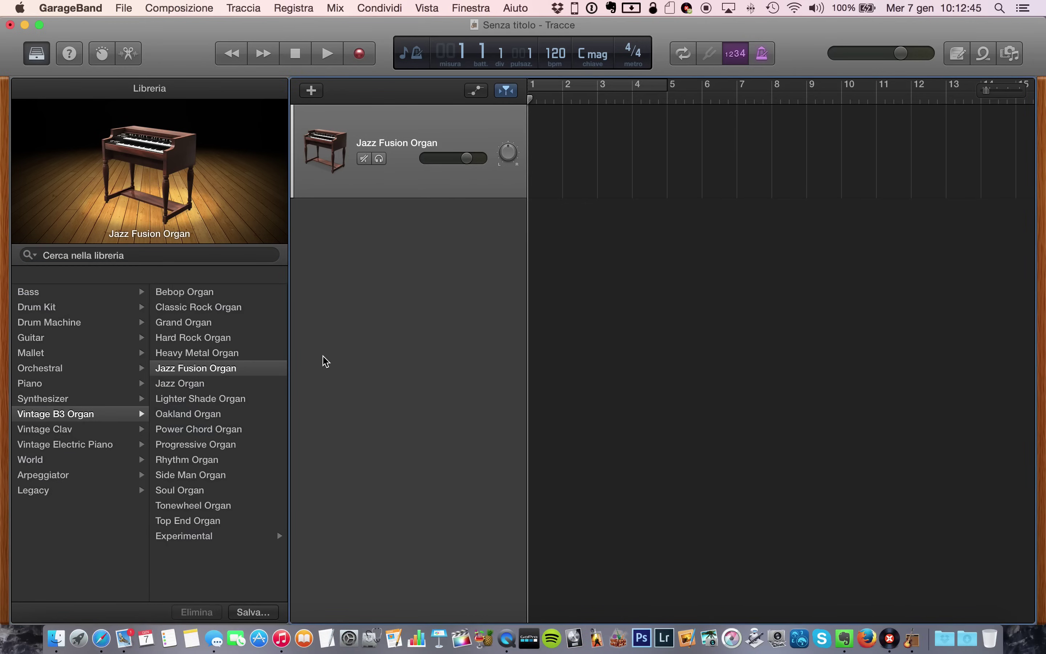
Show the Quick Help window and close it again.
{"action": "left_click", "coordinate": [63, 55]}
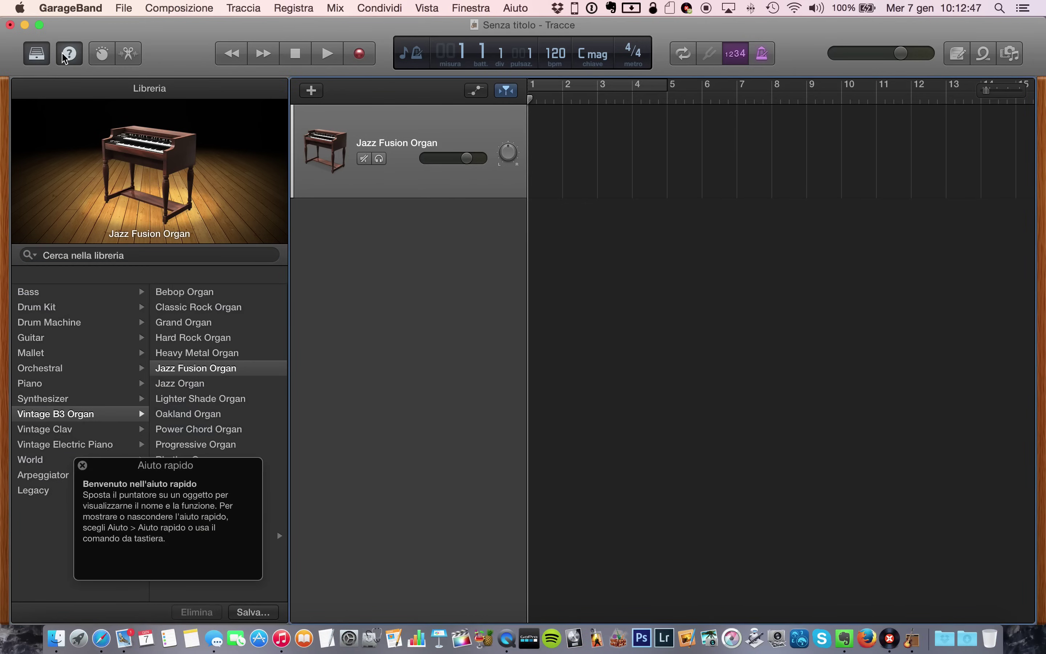
{"action": "left_click", "coordinate": [82, 465]}
Show the Smart Controls and assign the Yamaha Grand Piano sound from the Piano category to the track.
{"action": "left_click", "coordinate": [102, 53]}
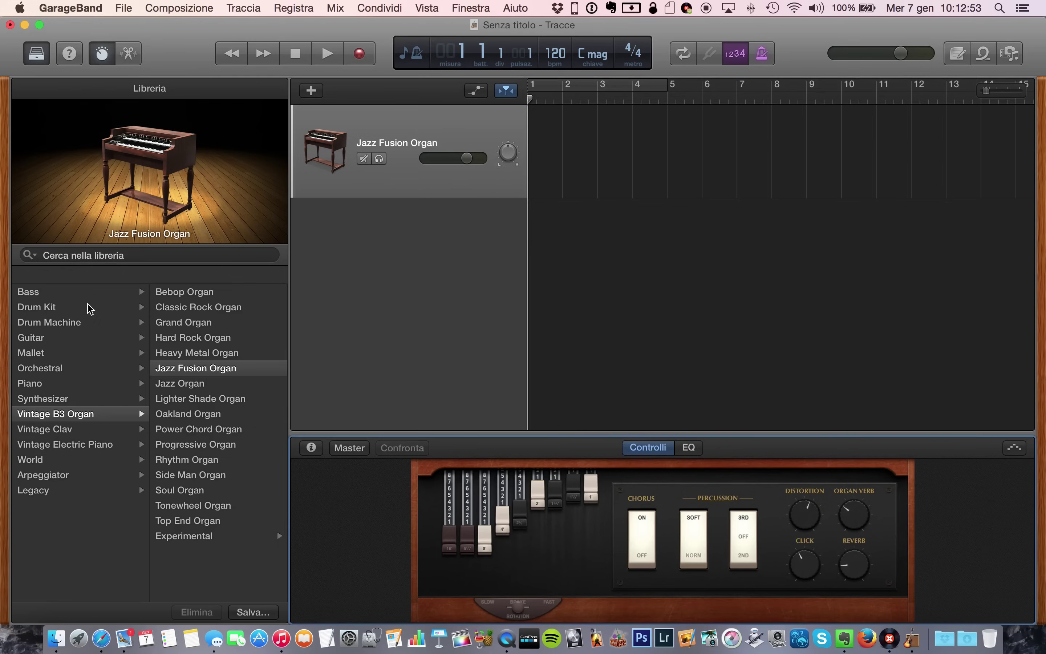
{"action": "left_click", "coordinate": [44, 383]}
{"action": "left_click", "coordinate": [190, 322]}
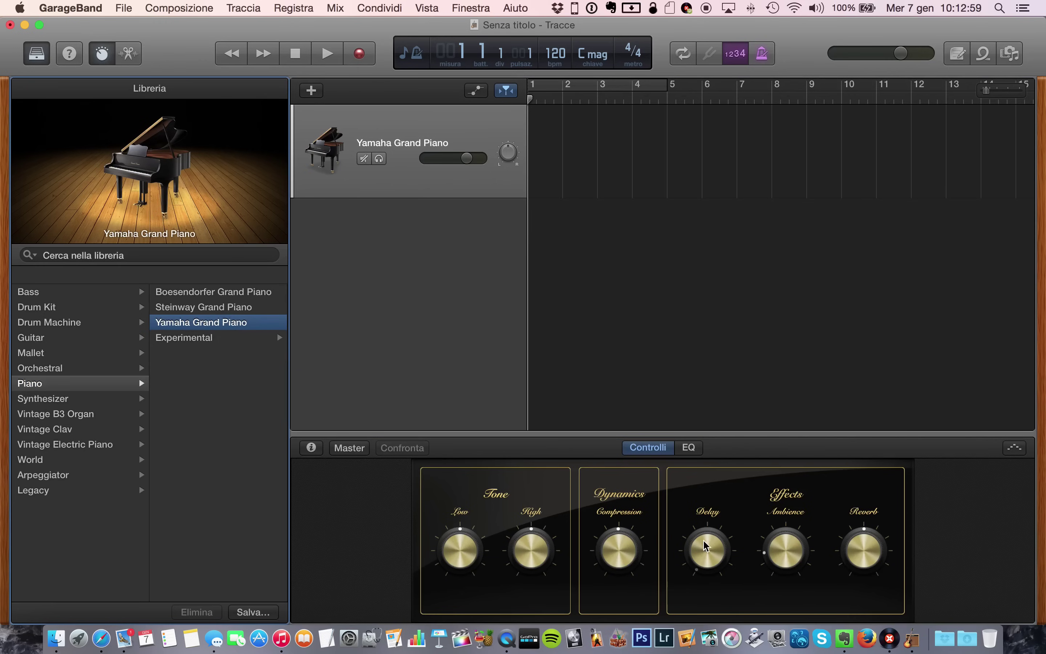
View the piano track's EQ and browse the arpeggiator's note order options and presets, leaving the arpeggiator off.
{"action": "left_click", "coordinate": [687, 448]}
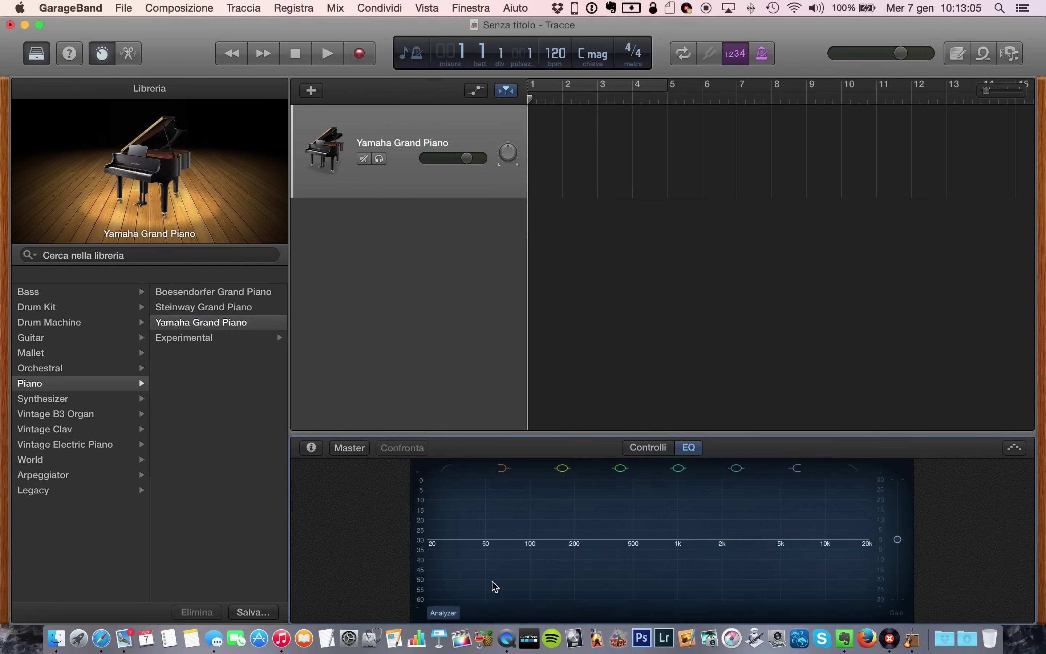
{"action": "left_click", "coordinate": [634, 451]}
{"action": "left_click", "coordinate": [1014, 451]}
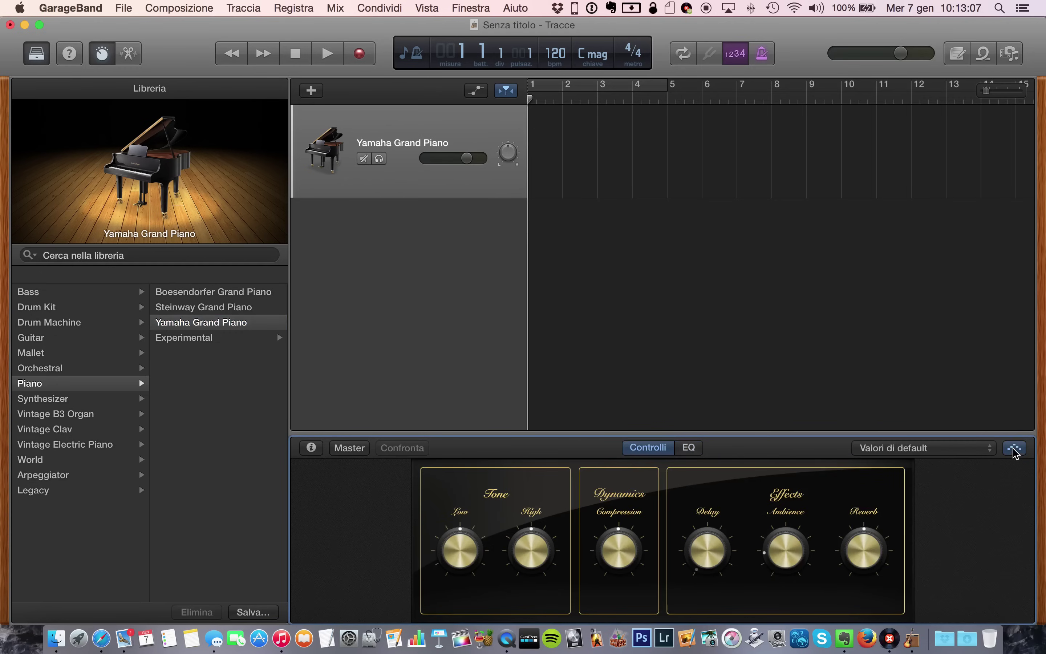
{"action": "left_click", "coordinate": [990, 452]}
{"action": "scroll", "coordinate": [982, 536], "scroll_direction": "down", "scroll_amount": 10}
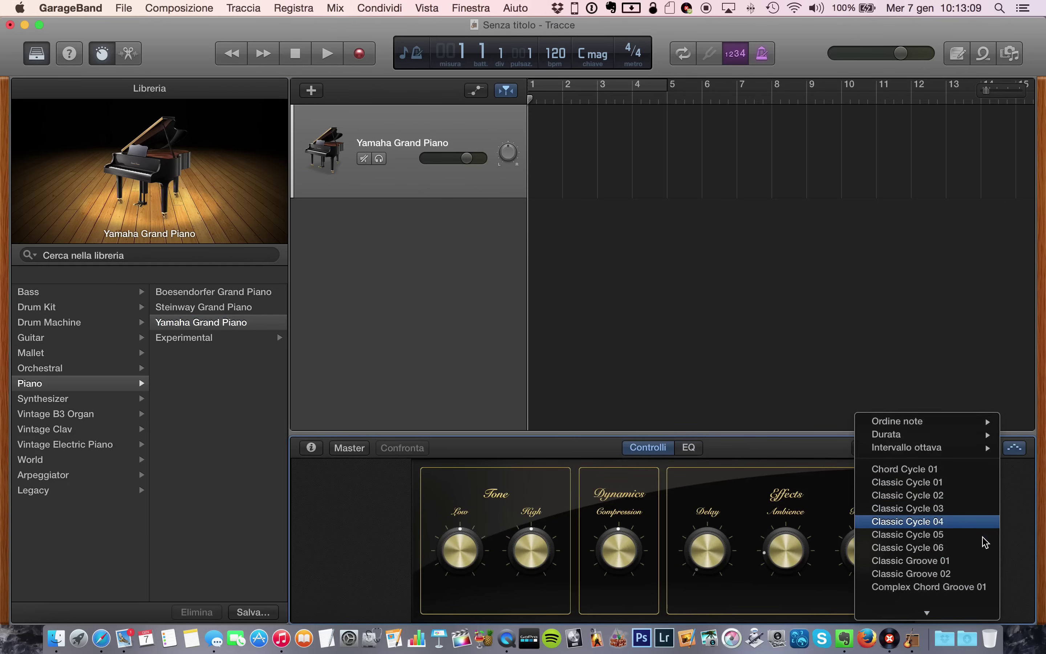
{"action": "scroll", "coordinate": [985, 541], "scroll_direction": "down", "scroll_amount": 10}
{"action": "scroll", "coordinate": [985, 541], "scroll_direction": "up", "scroll_amount": 10}
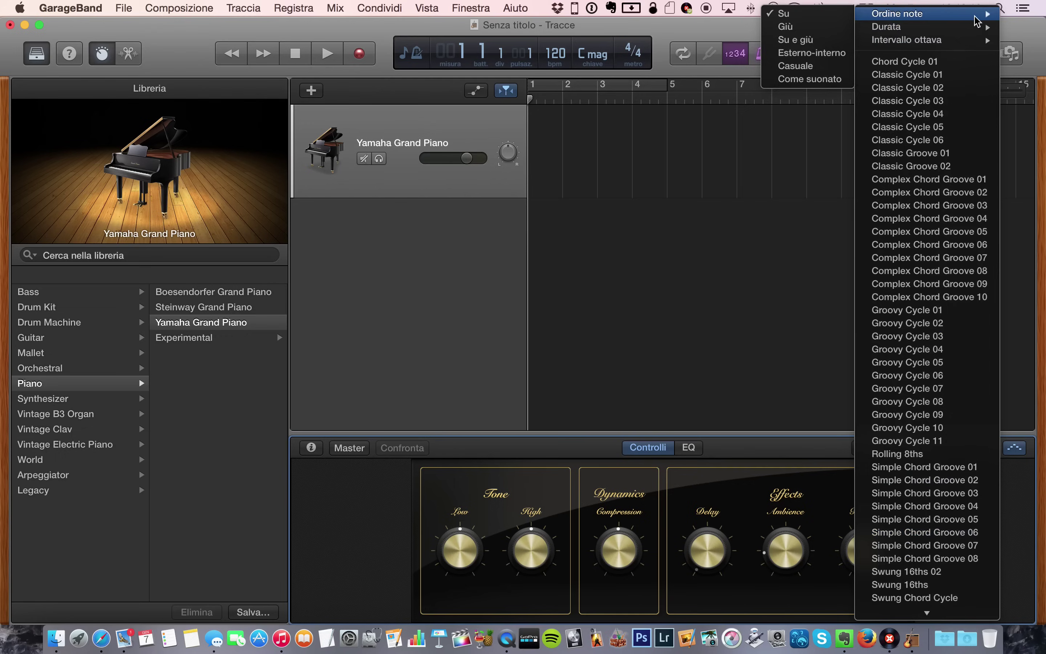
{"action": "mouse_move", "coordinate": [972, 28]}
{"action": "scroll", "coordinate": [1023, 573], "scroll_direction": "down", "scroll_amount": 3}
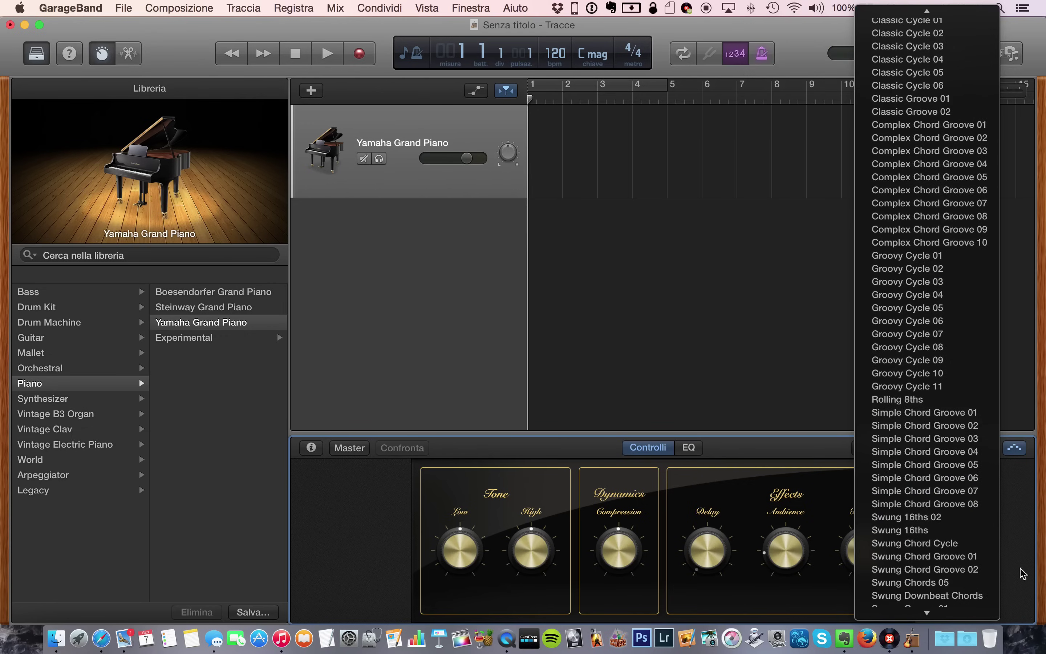
{"action": "left_click", "coordinate": [1023, 497]}
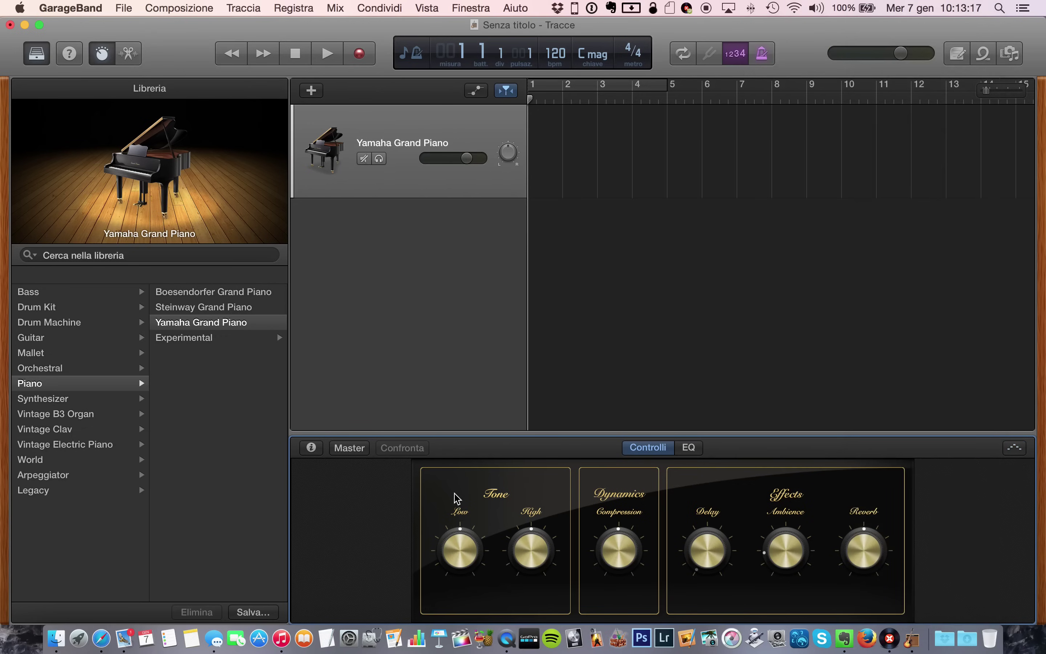
Examine the master's output, EQ and effects settings and return to the track's own controls.
{"action": "left_click", "coordinate": [350, 448]}
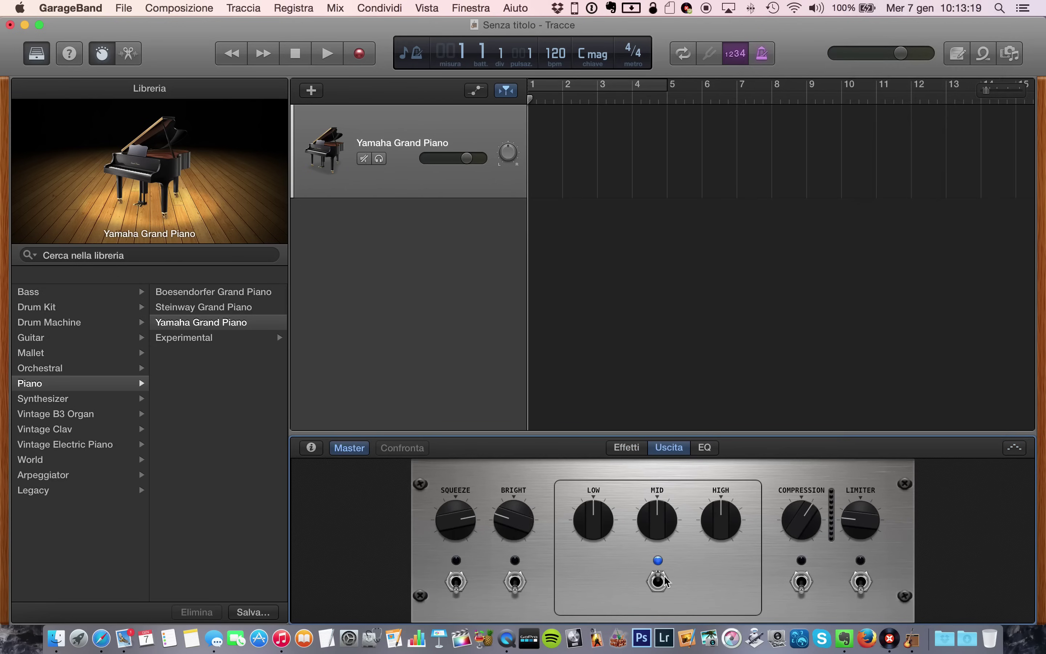
{"action": "left_click", "coordinate": [709, 447]}
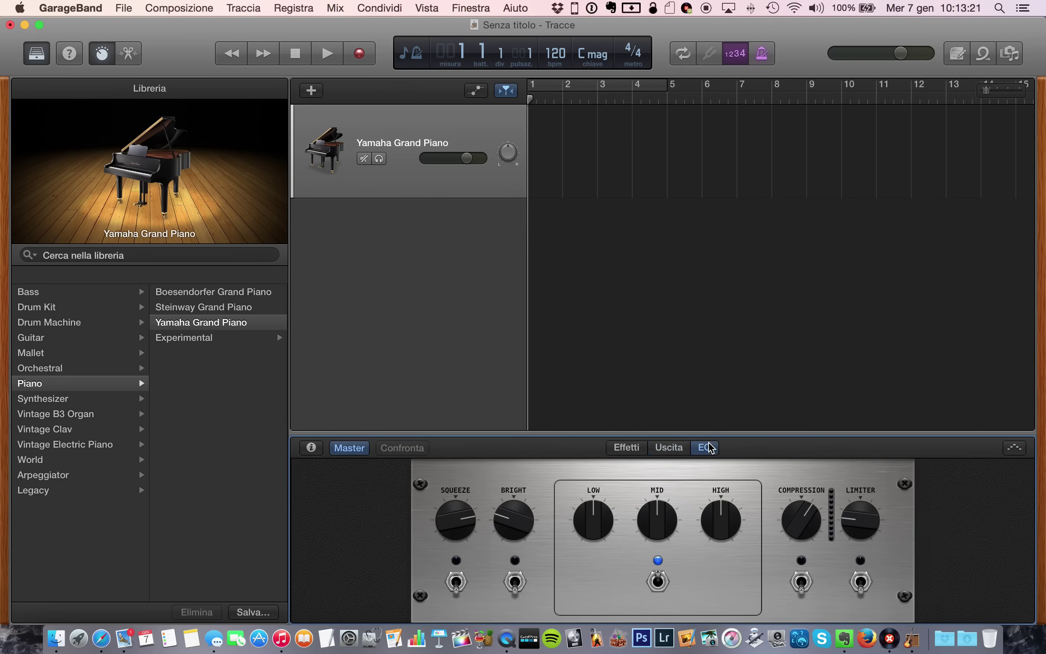
{"action": "left_click", "coordinate": [669, 447]}
{"action": "left_click", "coordinate": [636, 447]}
{"action": "left_click", "coordinate": [669, 447]}
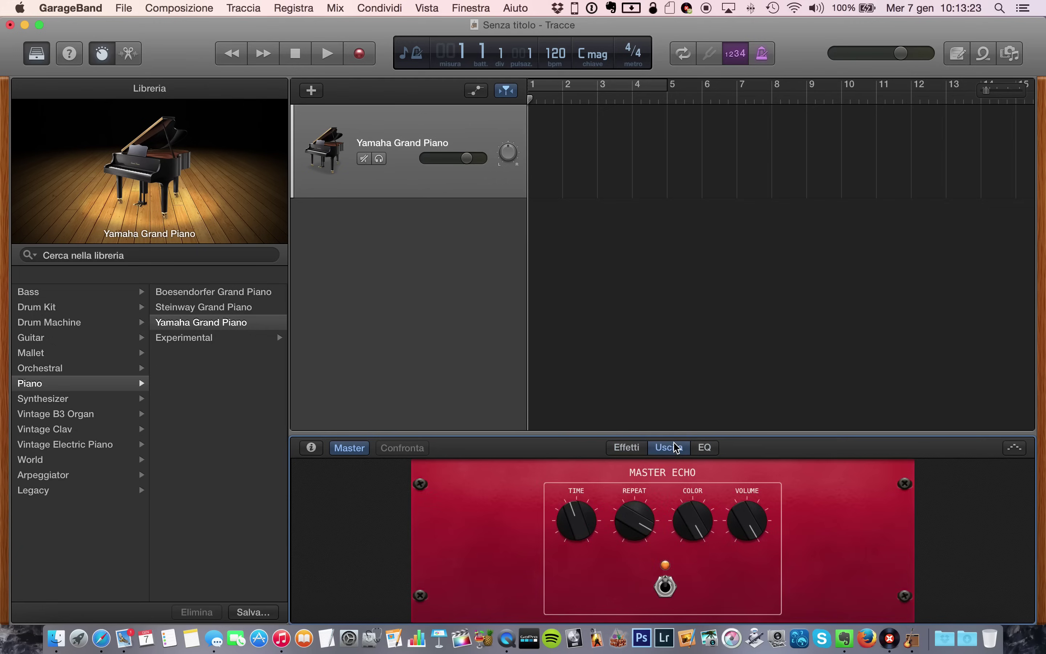
{"action": "left_click", "coordinate": [349, 448]}
Inspect the track's keyboard sensitivity and plug-in settings, including the effect categories for an empty slot, and close the inspector.
{"action": "left_click", "coordinate": [312, 448]}
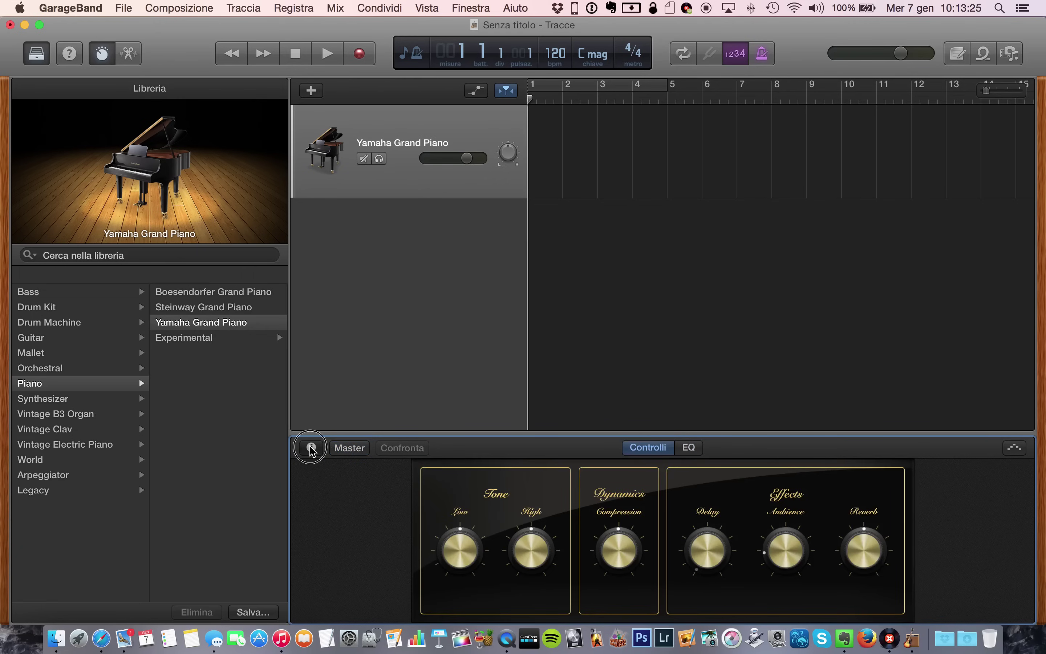
{"action": "left_click", "coordinate": [310, 585]}
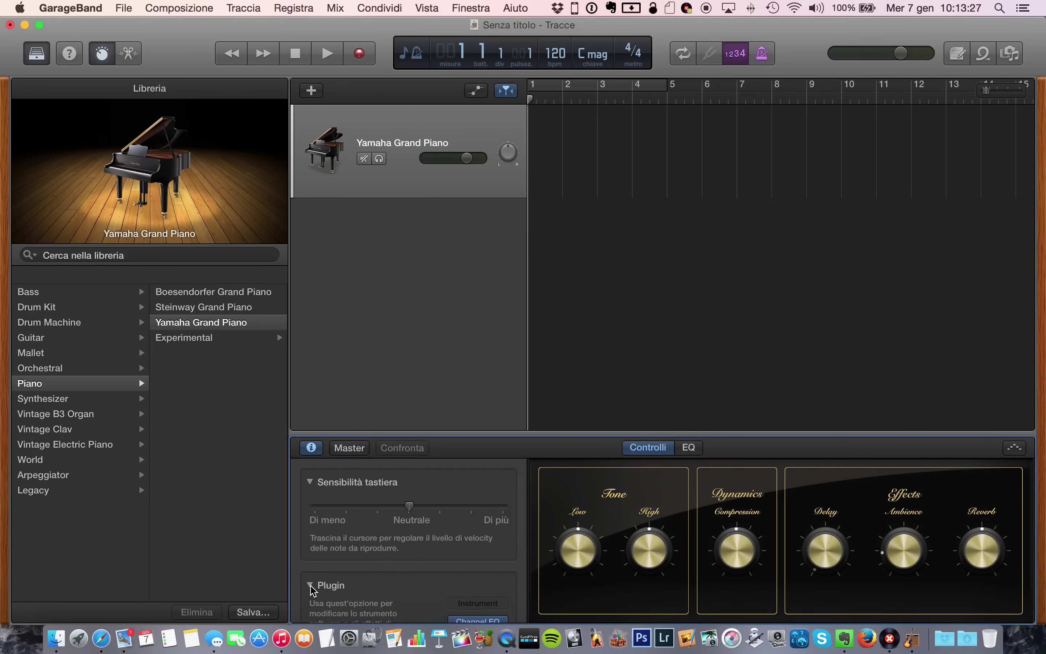
{"action": "scroll", "coordinate": [312, 589], "scroll_direction": "down", "scroll_amount": 3}
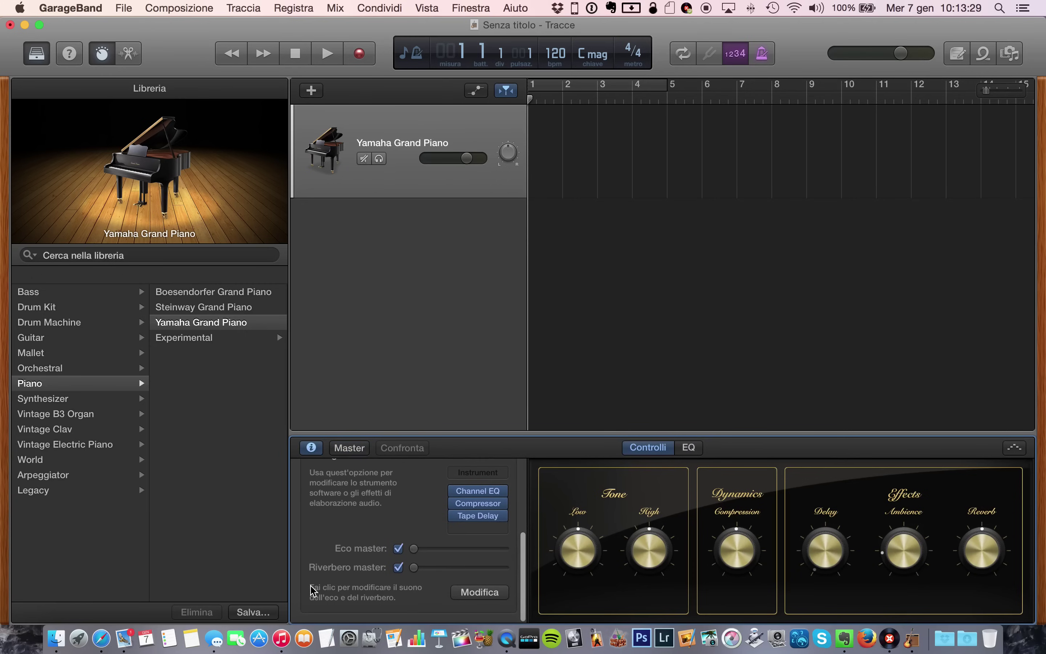
{"action": "left_click", "coordinate": [478, 528]}
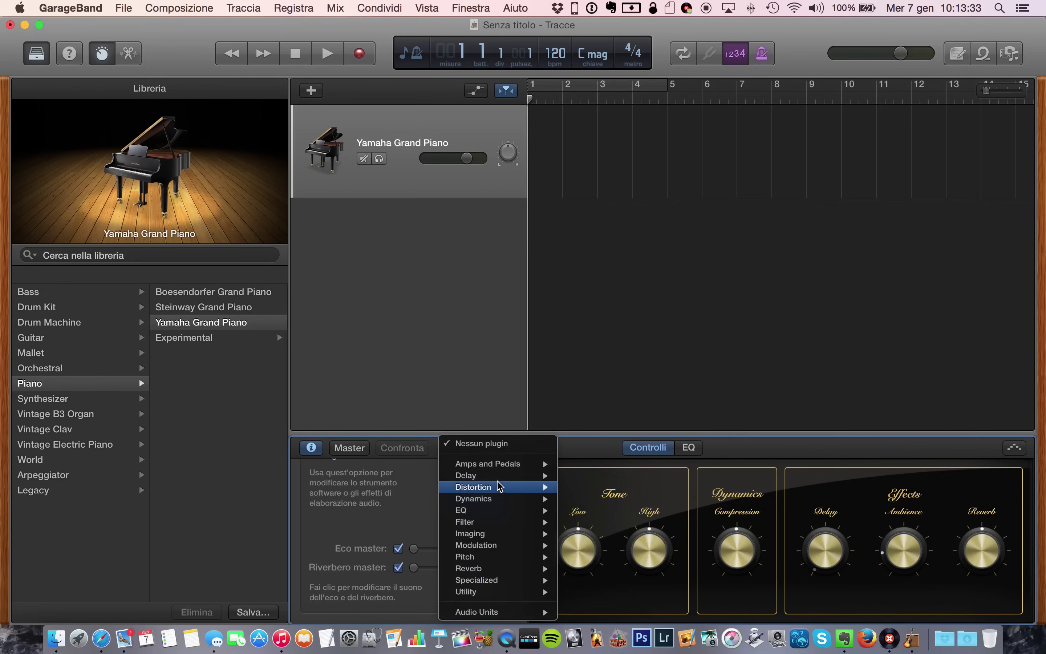
{"action": "mouse_move", "coordinate": [501, 467]}
{"action": "left_click", "coordinate": [397, 505]}
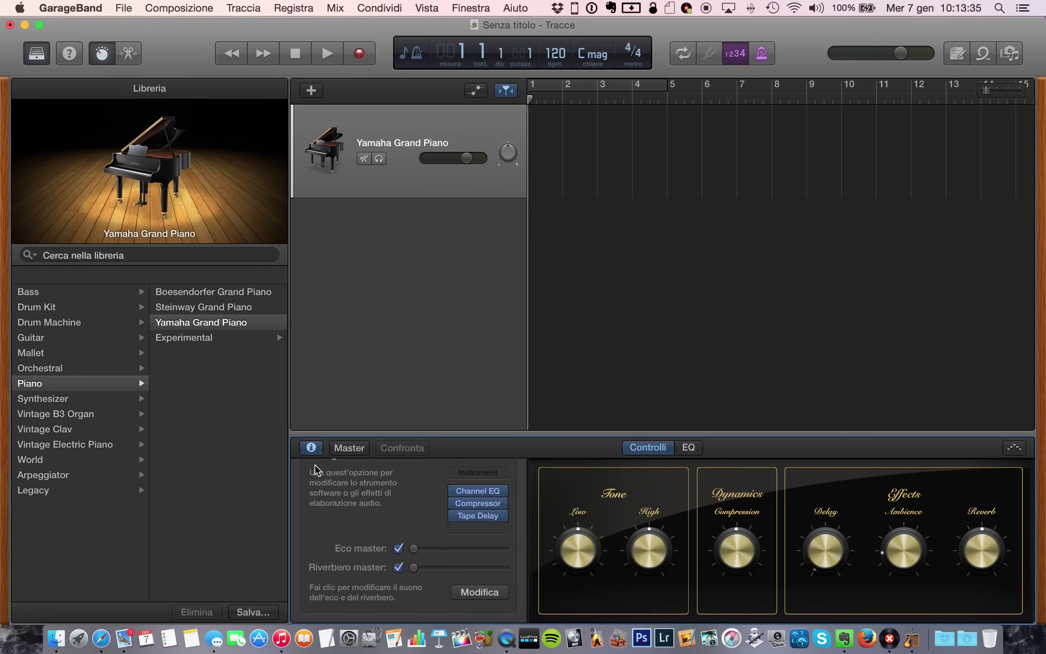
{"action": "scroll", "coordinate": [324, 488], "scroll_direction": "up", "scroll_amount": 5}
{"action": "left_click", "coordinate": [309, 585]}
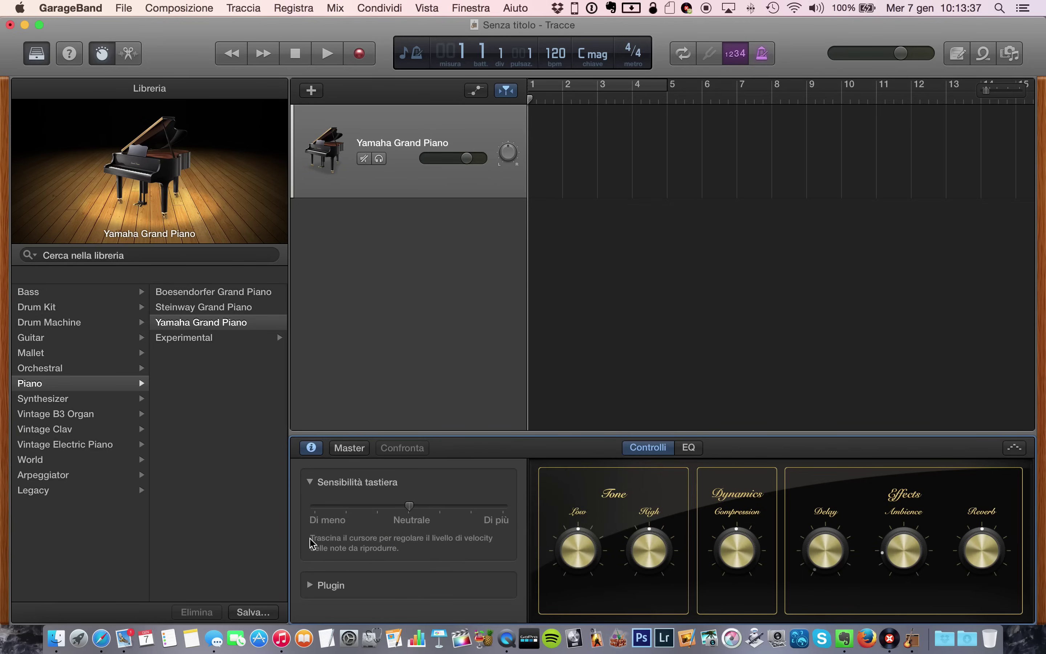
{"action": "left_click", "coordinate": [312, 448]}
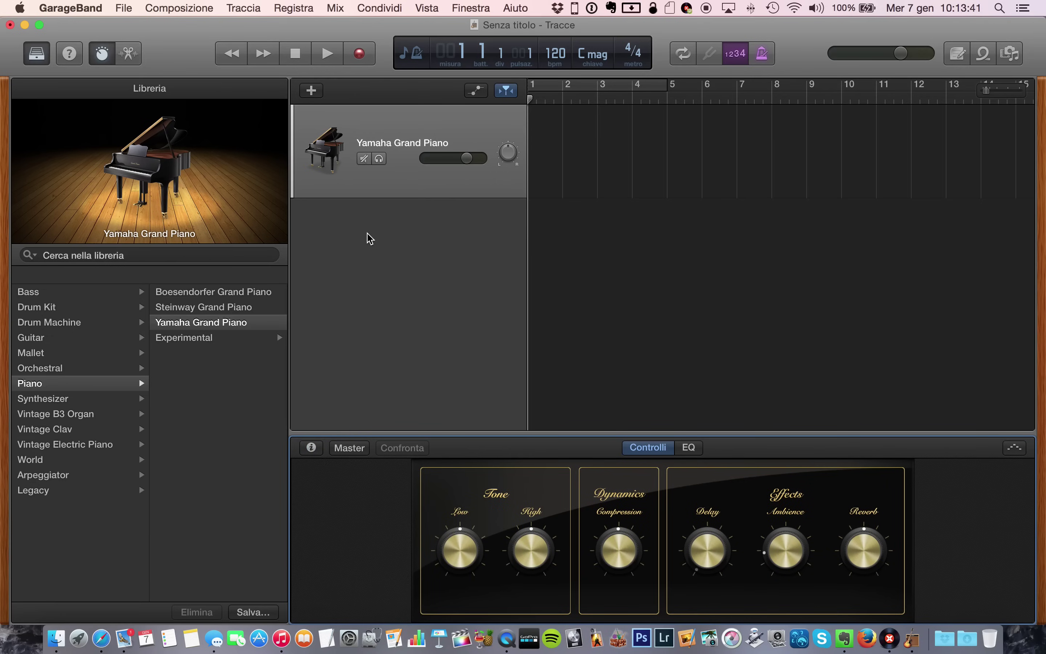
Open the editor with an enlarged piano roll and show the musical keyboard, moved clear of the note grid.
{"action": "left_click", "coordinate": [119, 53]}
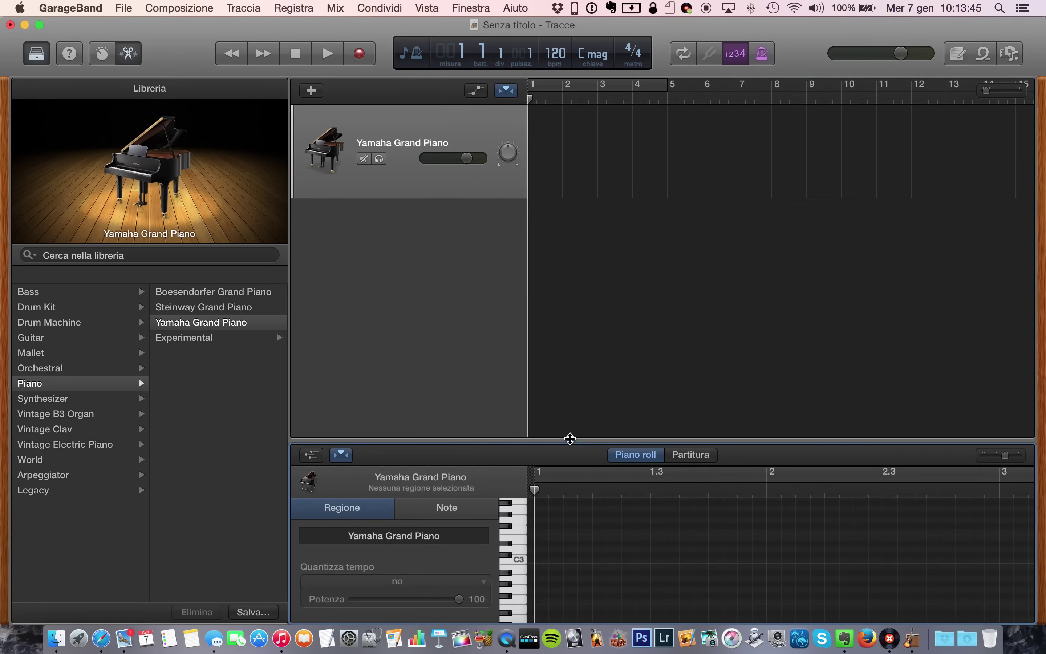
{"action": "left_click_drag", "start_coordinate": [566, 442], "coordinate": [569, 292]}
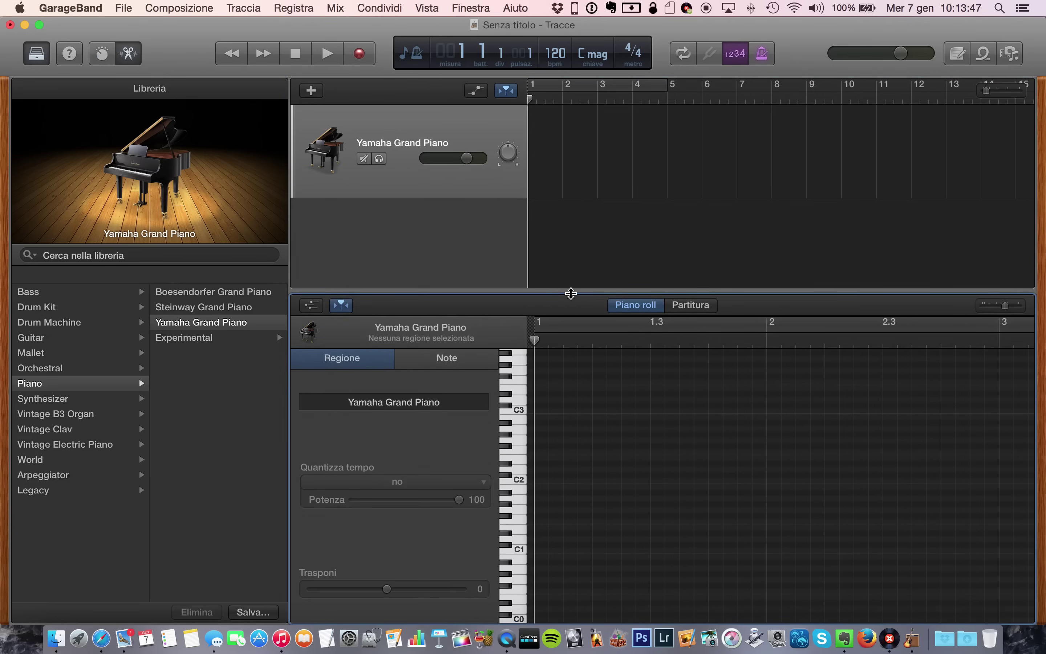
{"action": "key", "text": "super+k"}
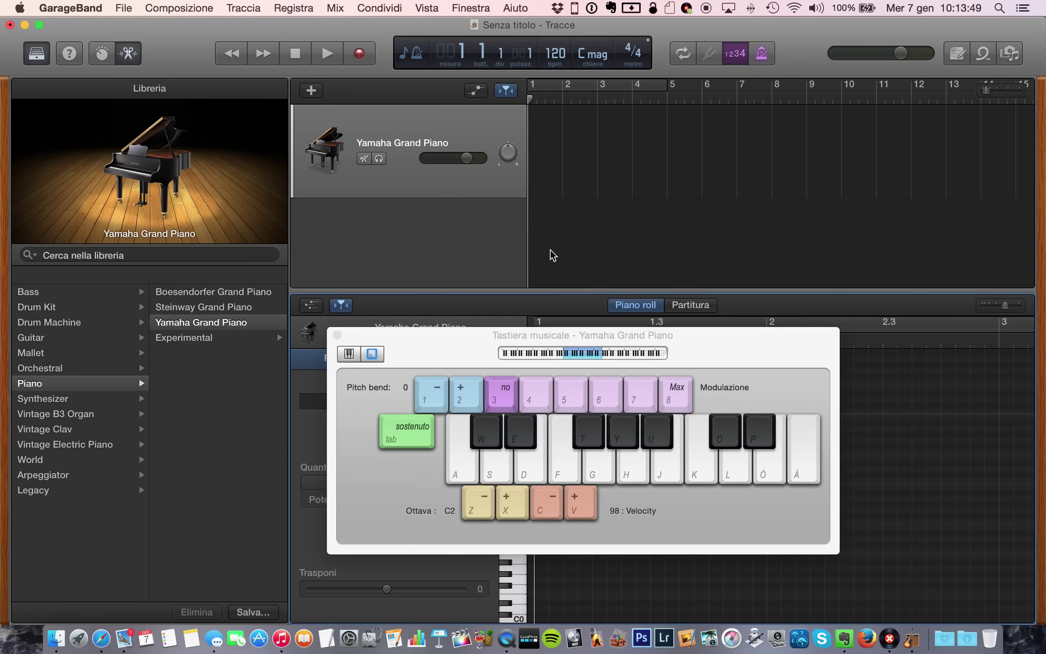
{"action": "left_click_drag", "start_coordinate": [423, 350], "coordinate": [224, 168]}
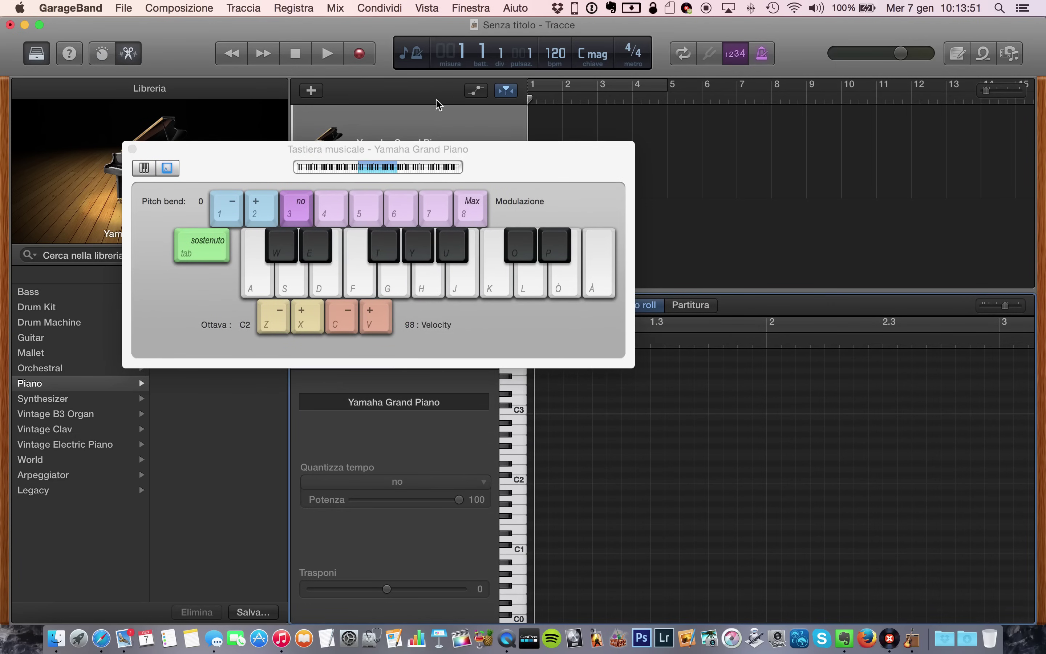
Record a short rising phrase from E2 to E3 ending on a held C3, stop recording and close the musical keyboard.
{"action": "left_click", "coordinate": [360, 54]}
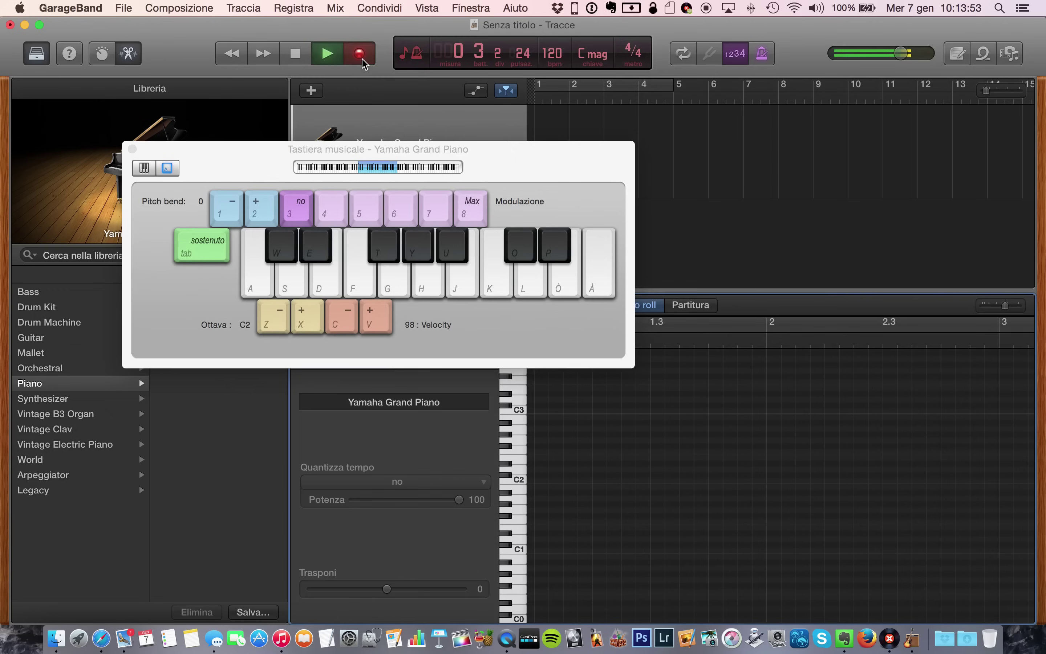
{"action": "key", "text": "d"}
{"action": "key", "text": "g"}
{"action": "key", "text": "h"}
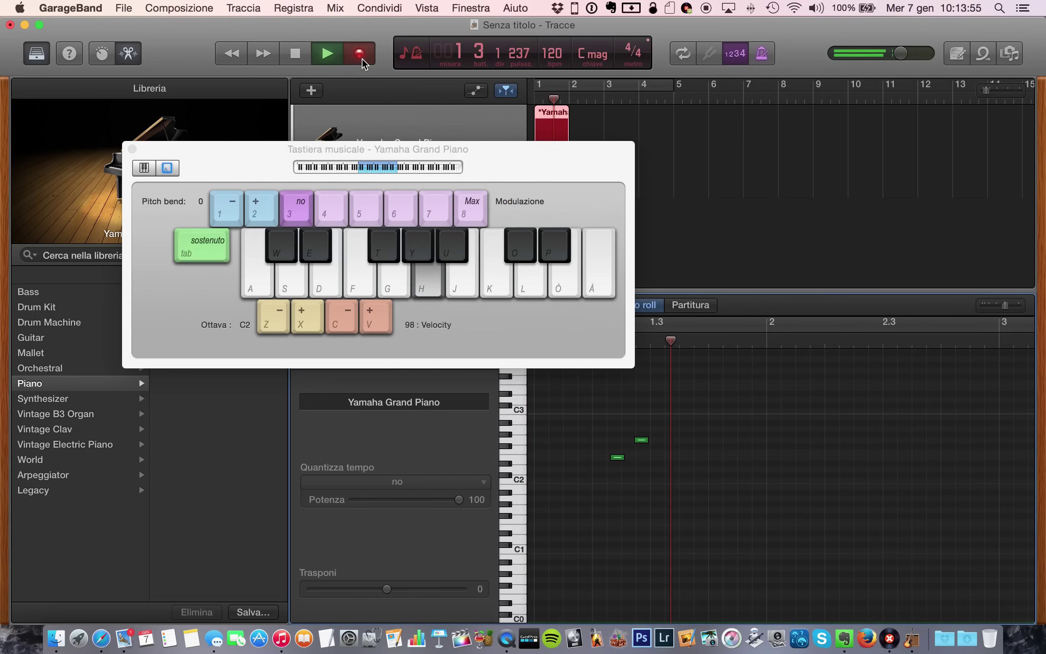
{"action": "key", "text": "j"}
{"action": "key", "text": "k"}
{"action": "key", "text": "l"}
{"action": "key", "text": "ograve"}
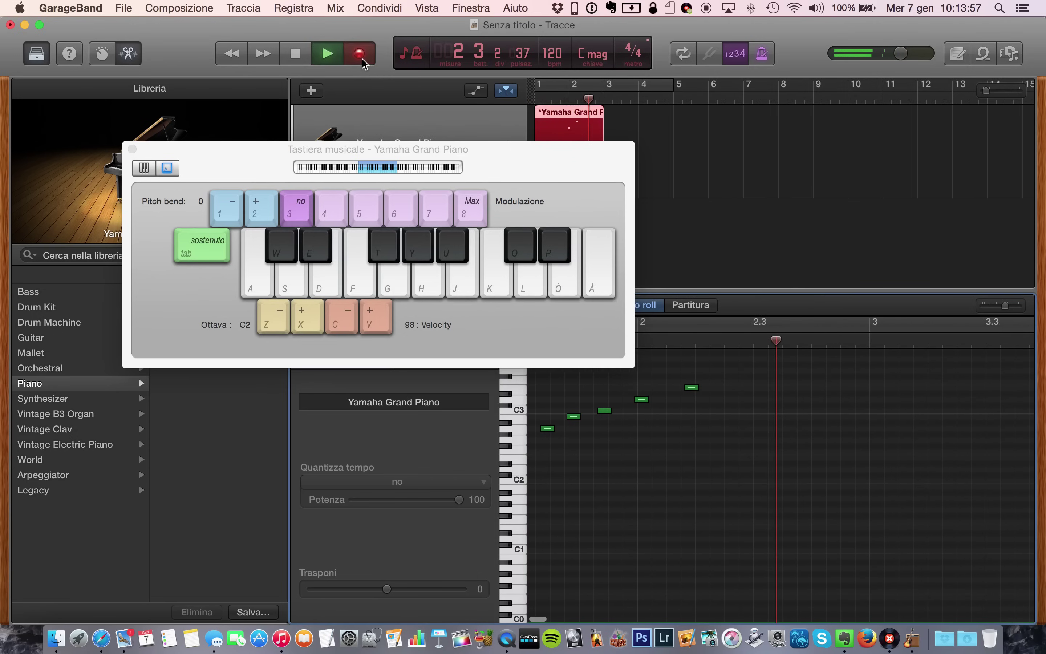
{"action": "key", "text": "k"}
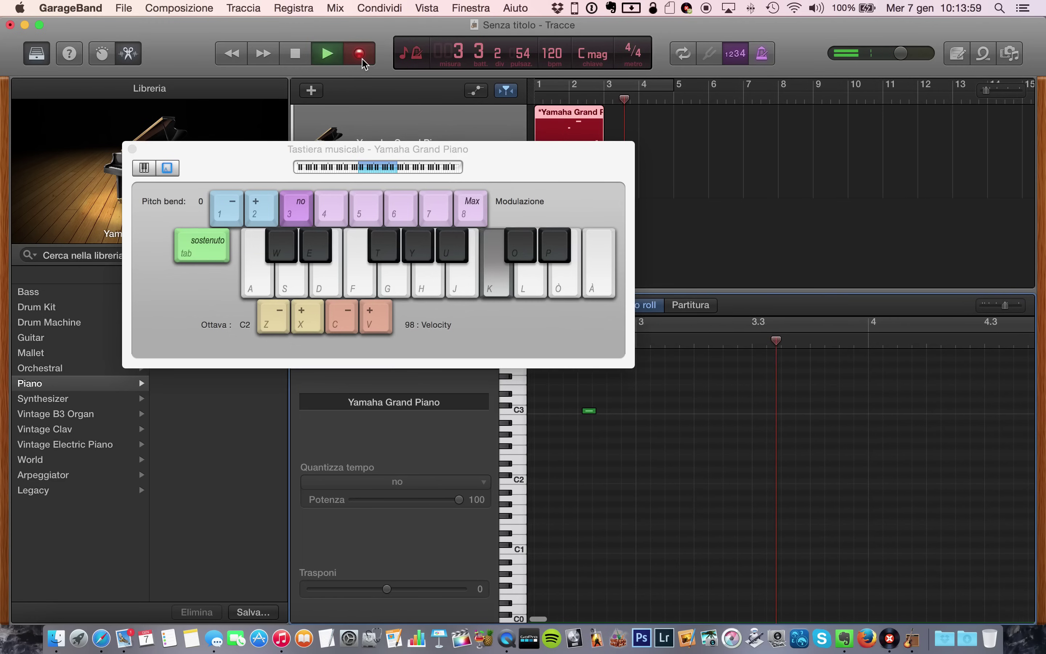
{"action": "key", "text": "space"}
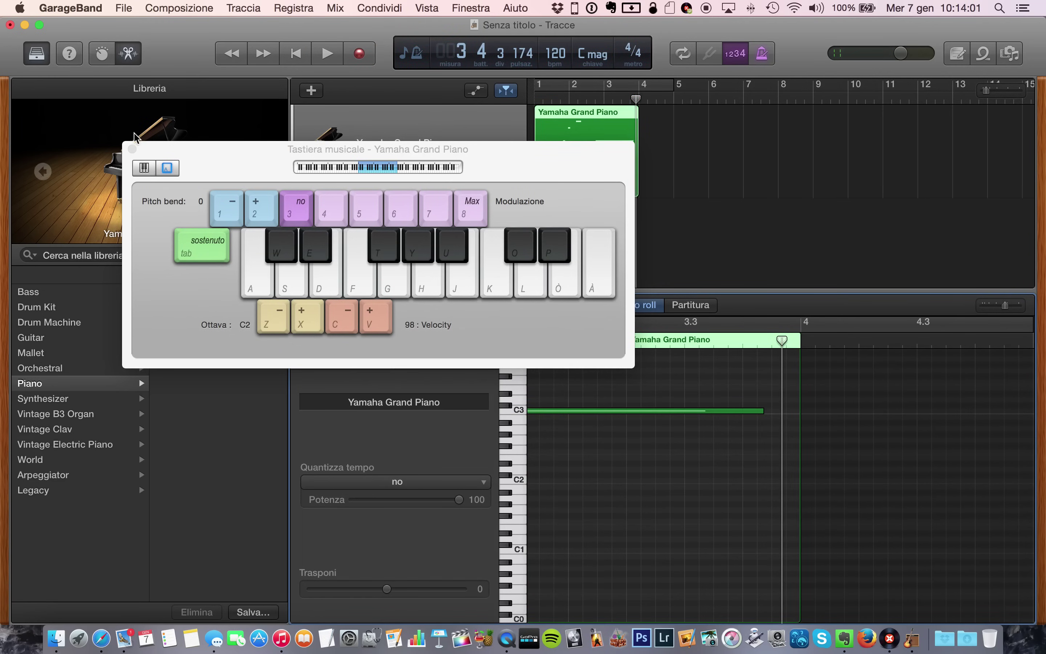
{"action": "left_click", "coordinate": [132, 149]}
Shift the second note of the piano phrase slightly later and lengthen the third note in the piano roll.
{"action": "scroll", "coordinate": [599, 420], "scroll_direction": "left", "scroll_amount": 10}
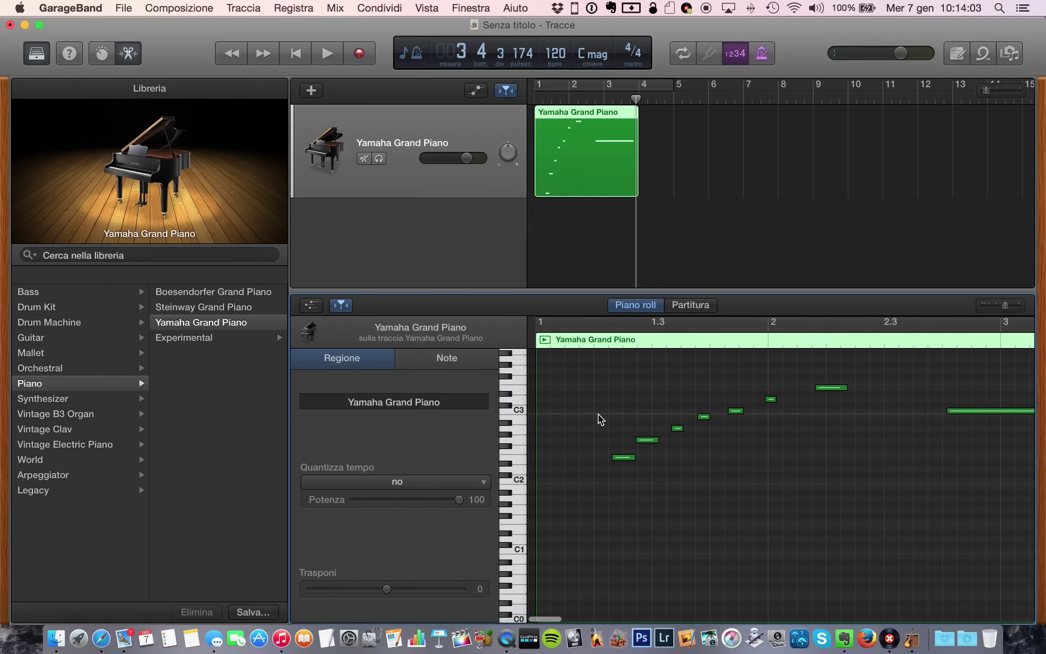
{"action": "left_click", "coordinate": [619, 459]}
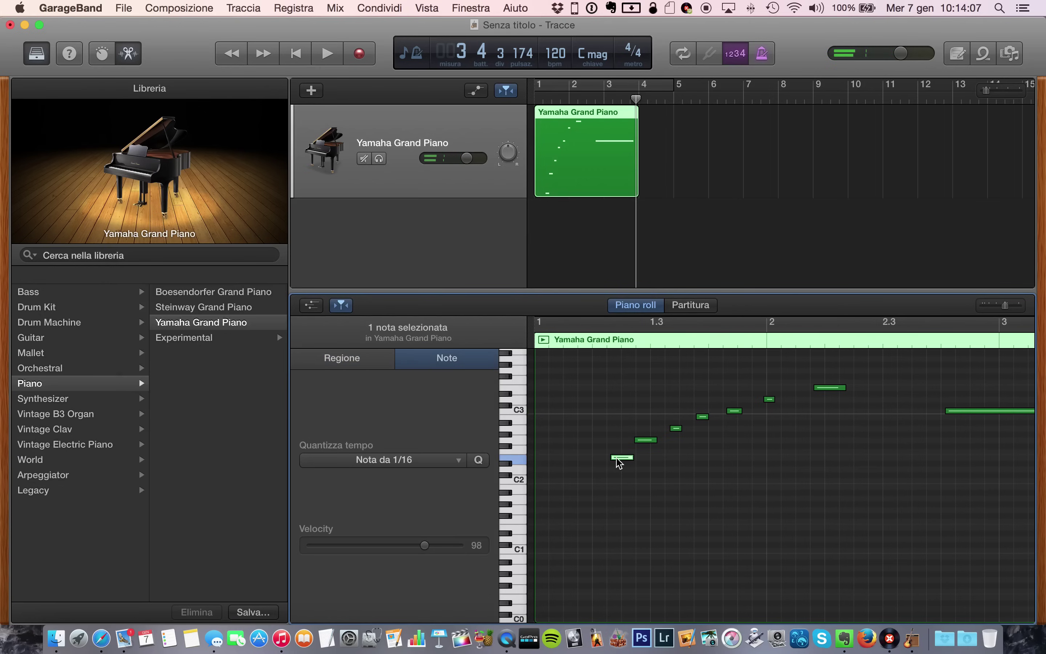
{"action": "mouse_move", "coordinate": [650, 446]}
{"action": "left_mouse_down"}
{"action": "mouse_move", "coordinate": [660, 436]}
{"action": "mouse_move", "coordinate": [649, 440]}
{"action": "left_mouse_up"}
{"action": "left_click", "coordinate": [676, 426]}
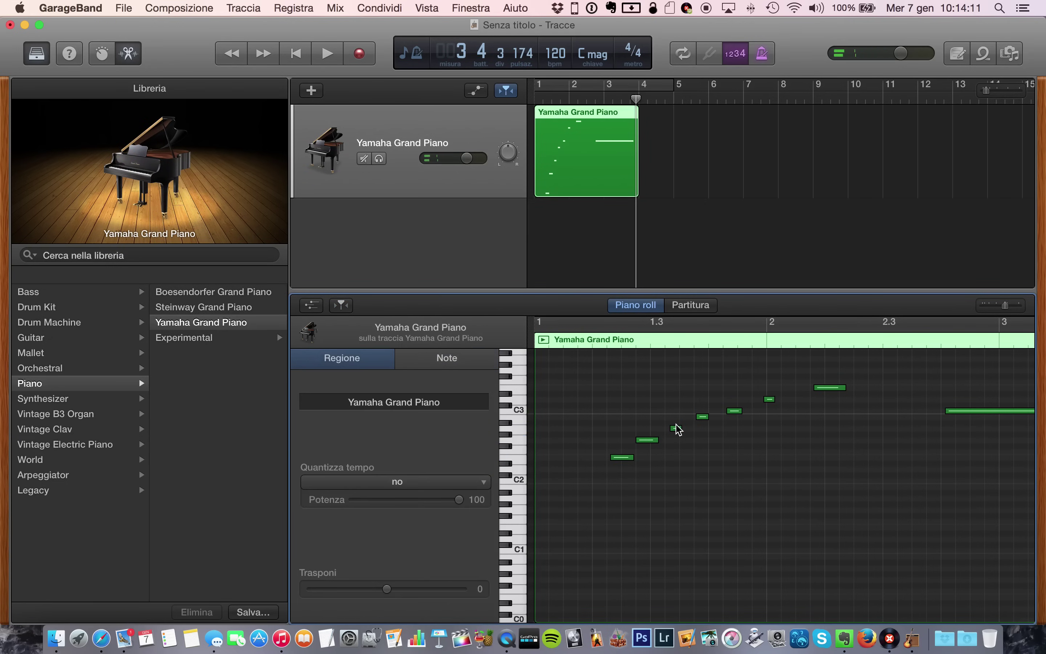
{"action": "left_click", "coordinate": [677, 431]}
{"action": "mouse_move", "coordinate": [677, 430]}
{"action": "left_mouse_down"}
{"action": "mouse_move", "coordinate": [759, 427]}
{"action": "mouse_move", "coordinate": [685, 433]}
{"action": "left_mouse_up"}
Select the five notes from the second to the sixth, move them slightly later and quantize them to 1/16.
{"action": "left_click_drag", "start_coordinate": [657, 491], "coordinate": [769, 469]}
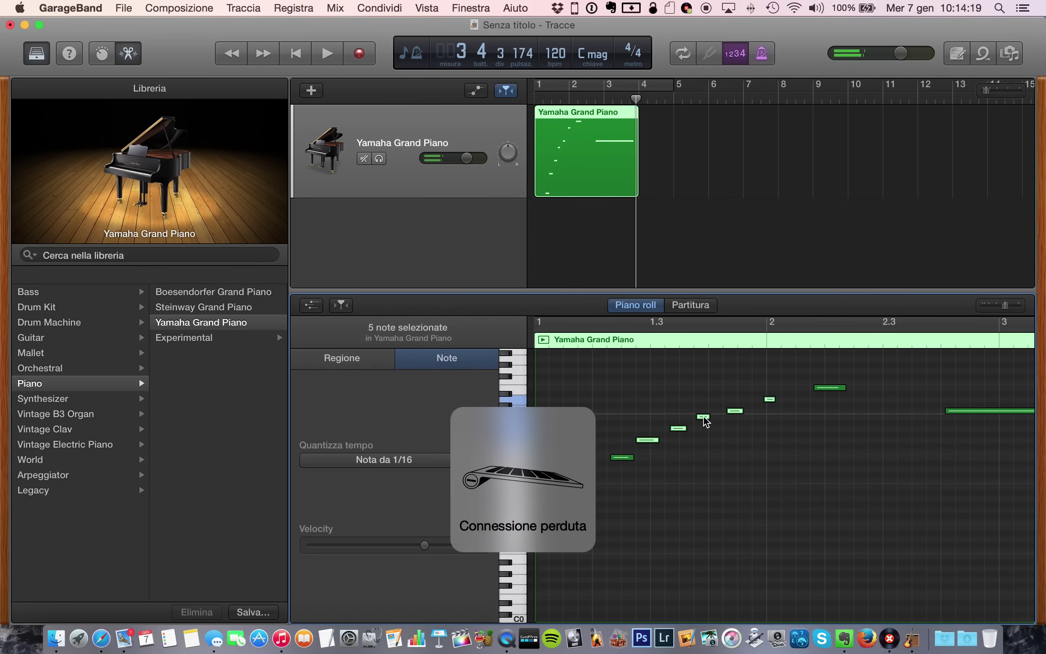
{"action": "mouse_move", "coordinate": [703, 417]}
{"action": "left_mouse_down"}
{"action": "mouse_move", "coordinate": [705, 467]}
{"action": "mouse_move", "coordinate": [707, 422]}
{"action": "left_mouse_up"}
{"action": "left_click", "coordinate": [477, 460]}
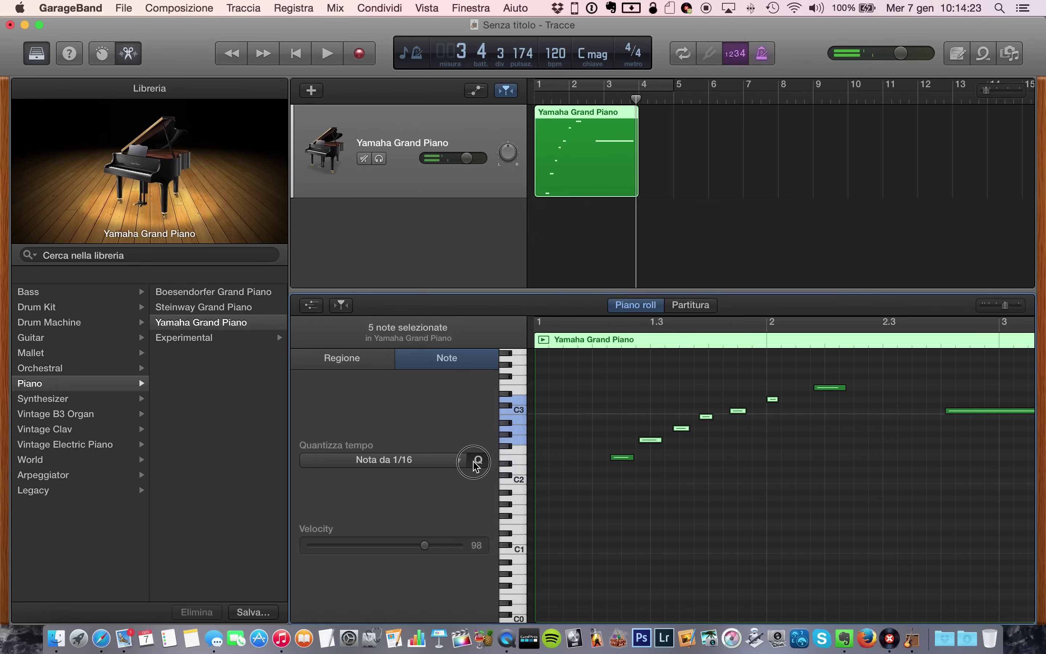
Compare the region and note settings, view the phrase as a score and close the editor.
{"action": "left_click", "coordinate": [360, 361]}
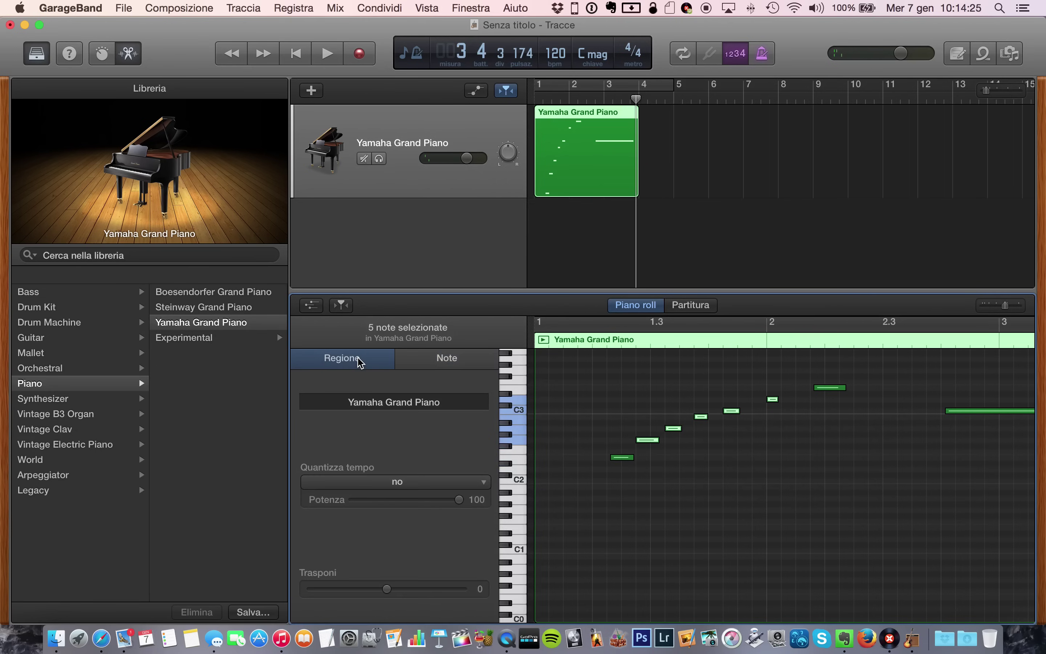
{"action": "left_click", "coordinate": [438, 363]}
{"action": "left_click", "coordinate": [705, 307]}
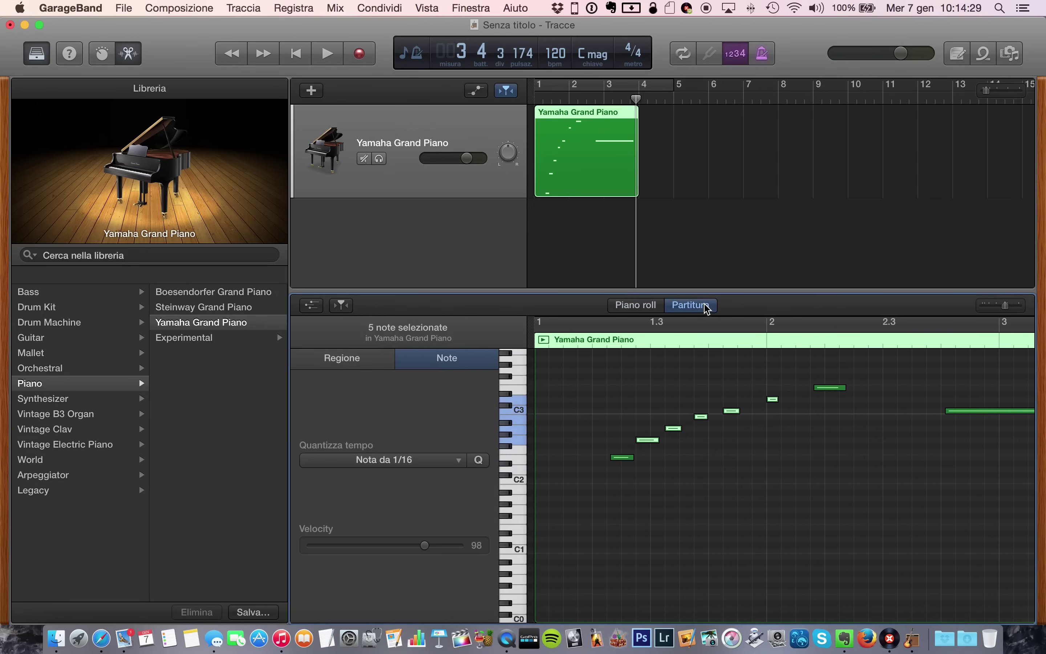
{"action": "left_click", "coordinate": [849, 505]}
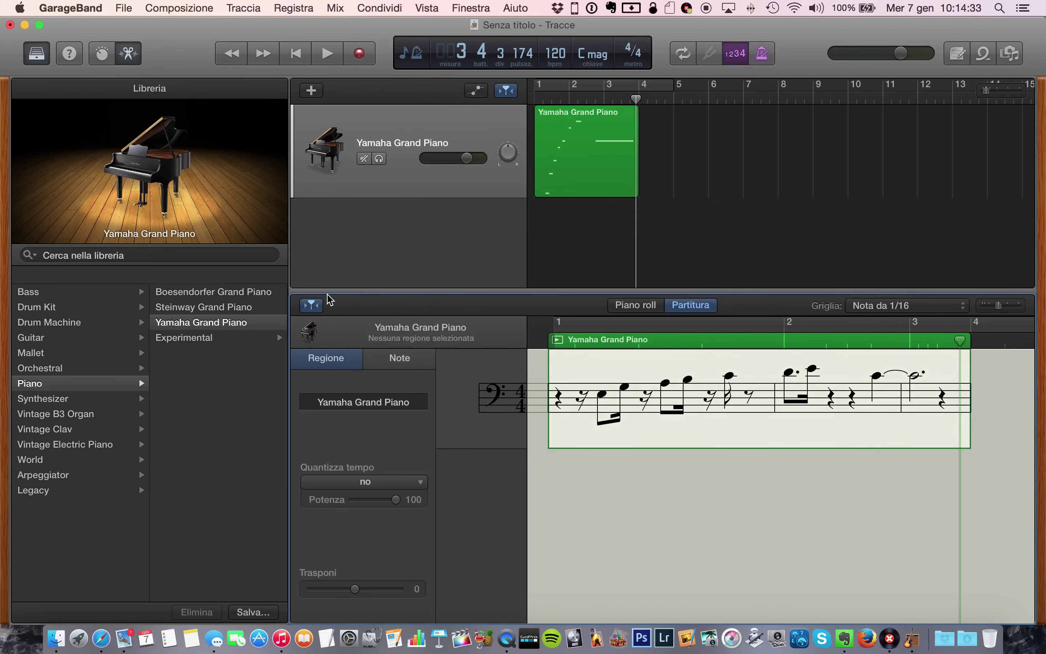
{"action": "key", "text": "e"}
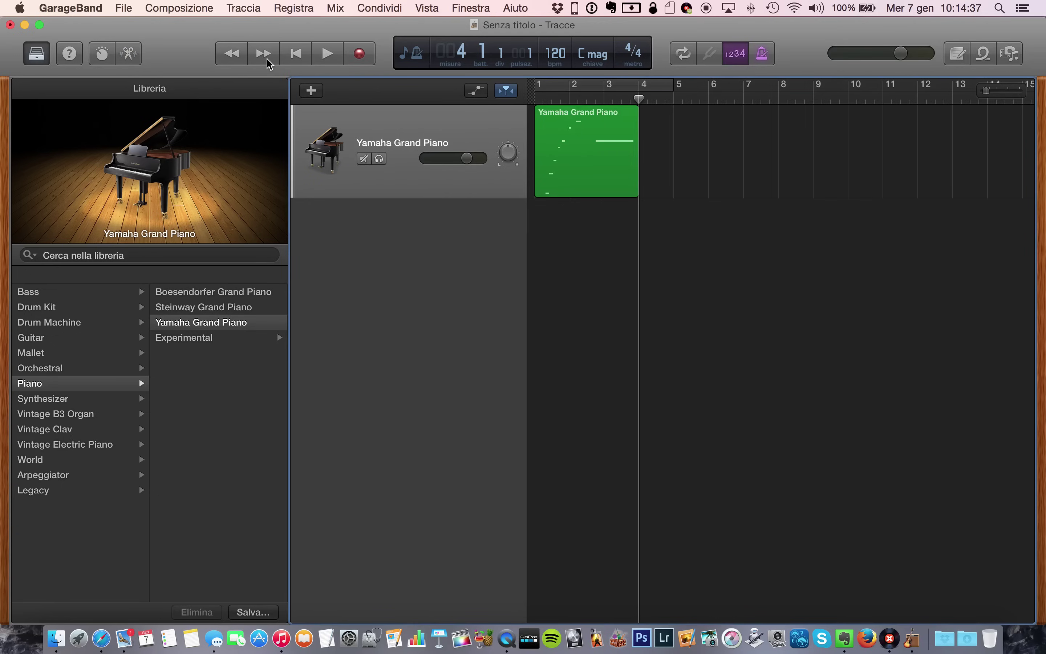
Play the project briefly and return the playhead to the start of bar 1.
{"action": "left_click", "coordinate": [295, 61]}
{"action": "left_click", "coordinate": [317, 62]}
{"action": "left_click", "coordinate": [296, 55]}
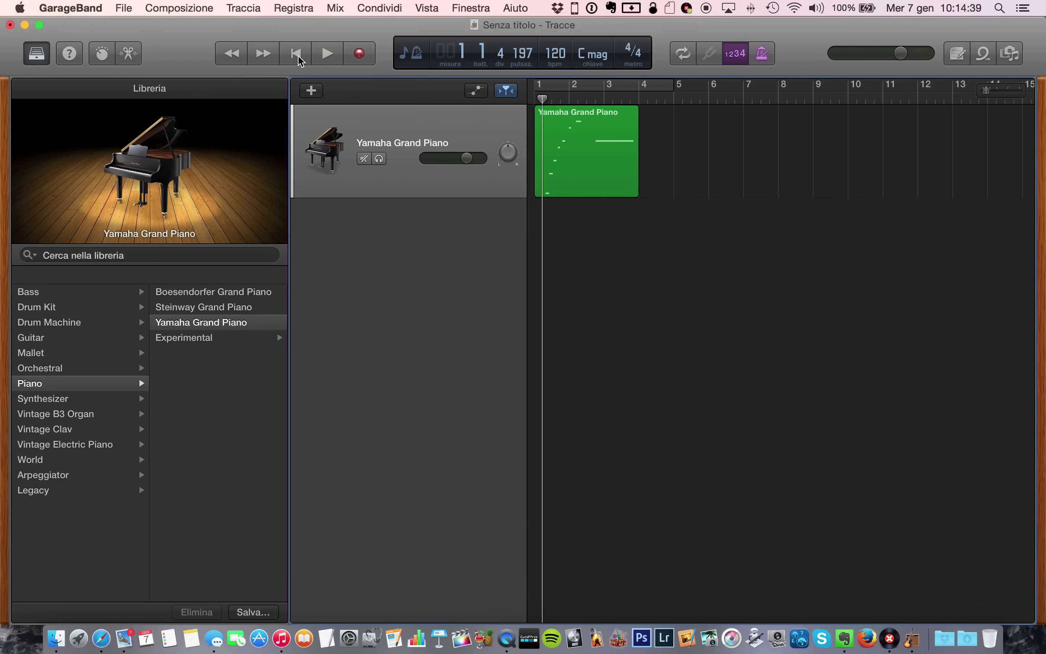
{"action": "left_click", "coordinate": [292, 60]}
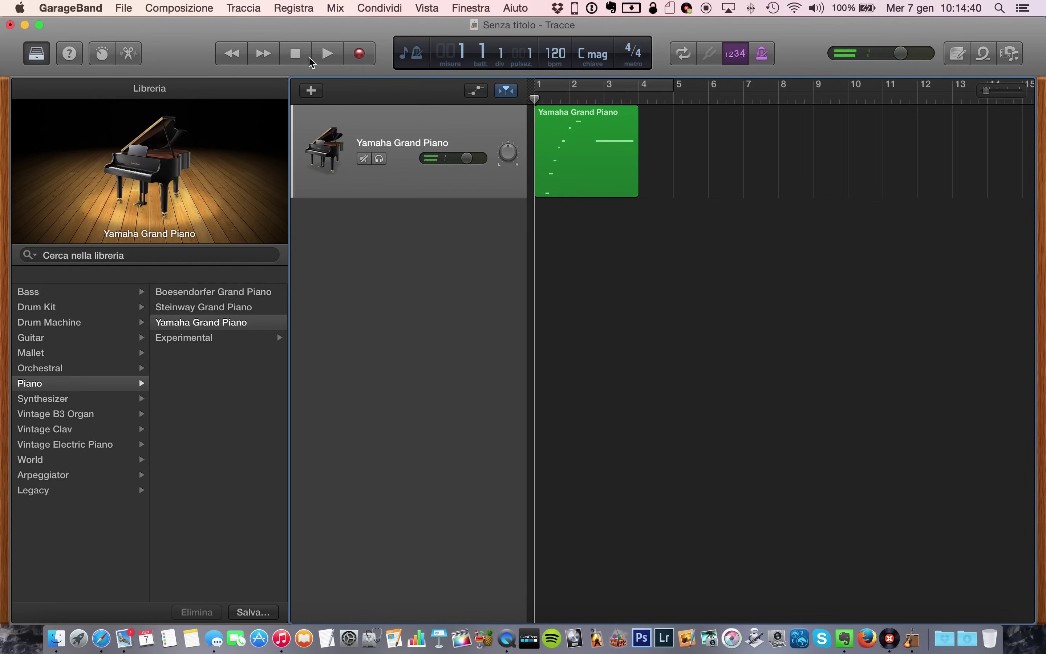
View the project display in Tempo mode, return it to Battute e progetto and inspect its key and time signature fields.
{"action": "left_click", "coordinate": [410, 54]}
{"action": "left_click", "coordinate": [414, 90]}
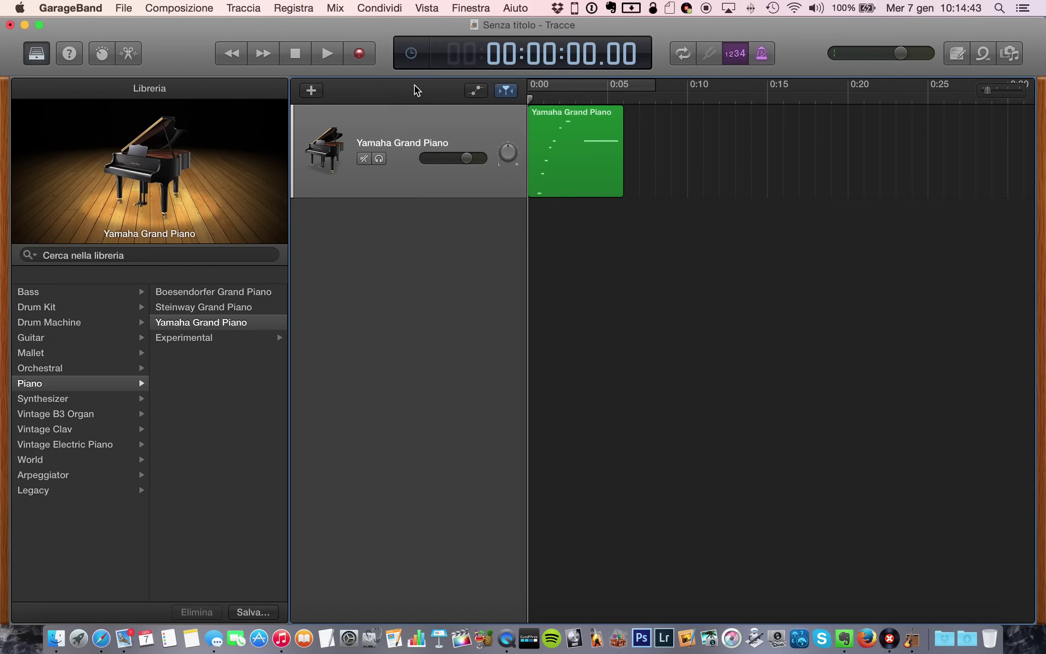
{"action": "left_click", "coordinate": [411, 53]}
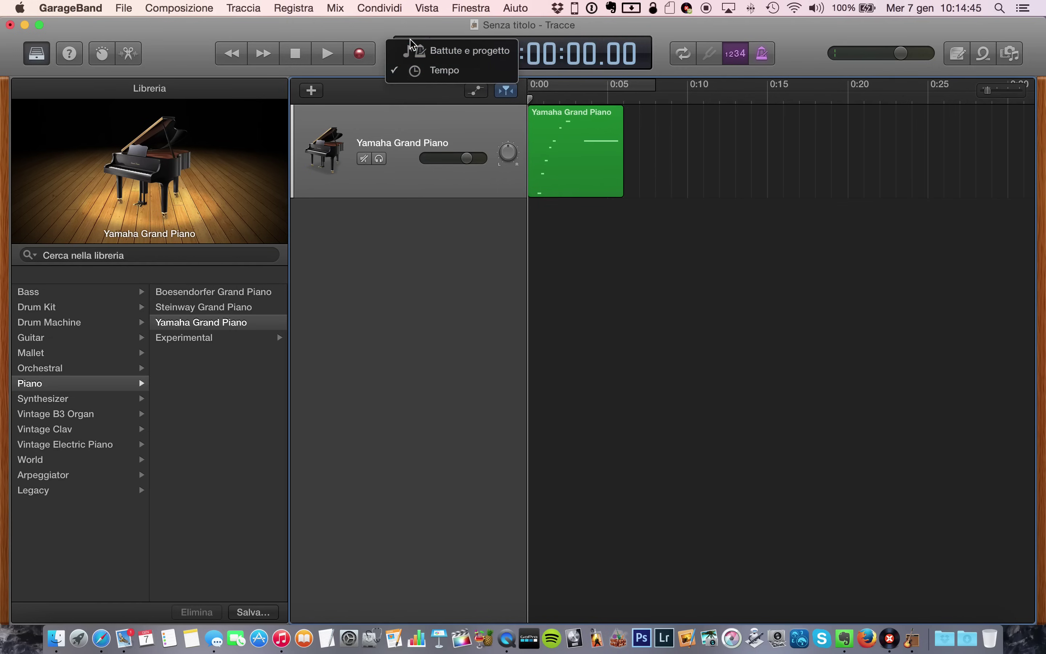
{"action": "left_click", "coordinate": [458, 50]}
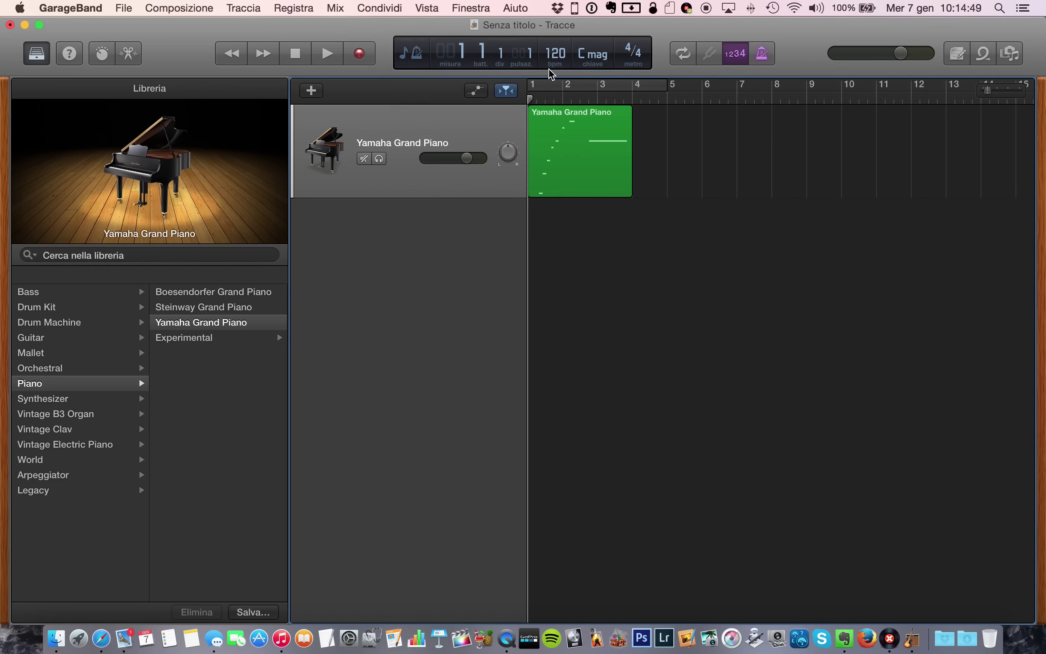
{"action": "left_click", "coordinate": [647, 63]}
{"action": "left_click", "coordinate": [594, 65]}
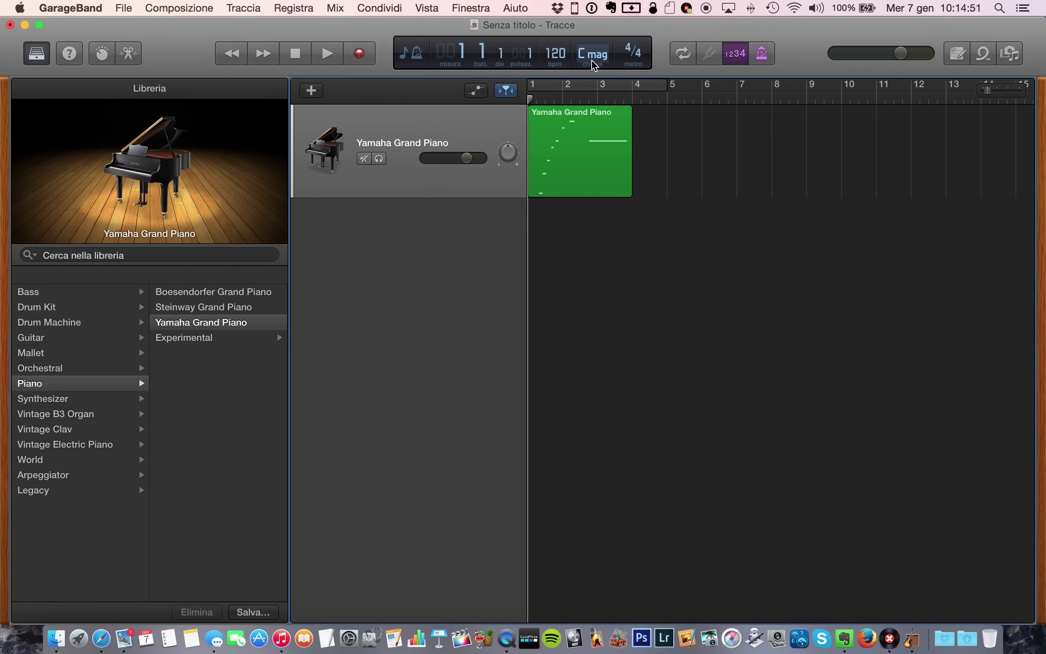
Try out the cycle and metronome toggles, returning each to its original state.
{"action": "left_click", "coordinate": [677, 63]}
{"action": "left_click", "coordinate": [678, 63]}
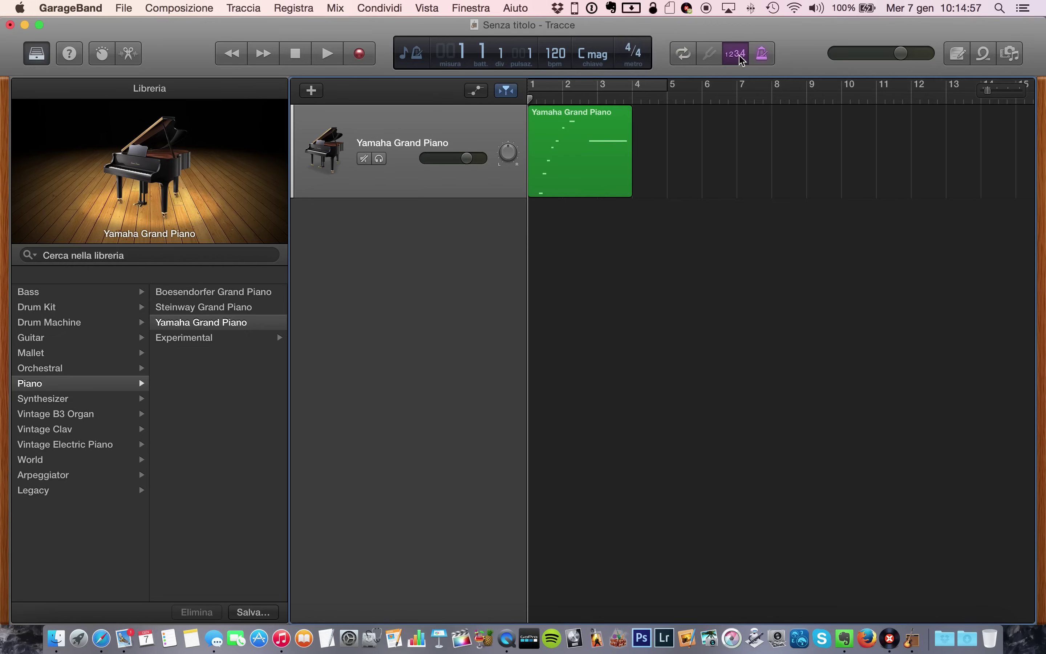
{"action": "left_click", "coordinate": [757, 61]}
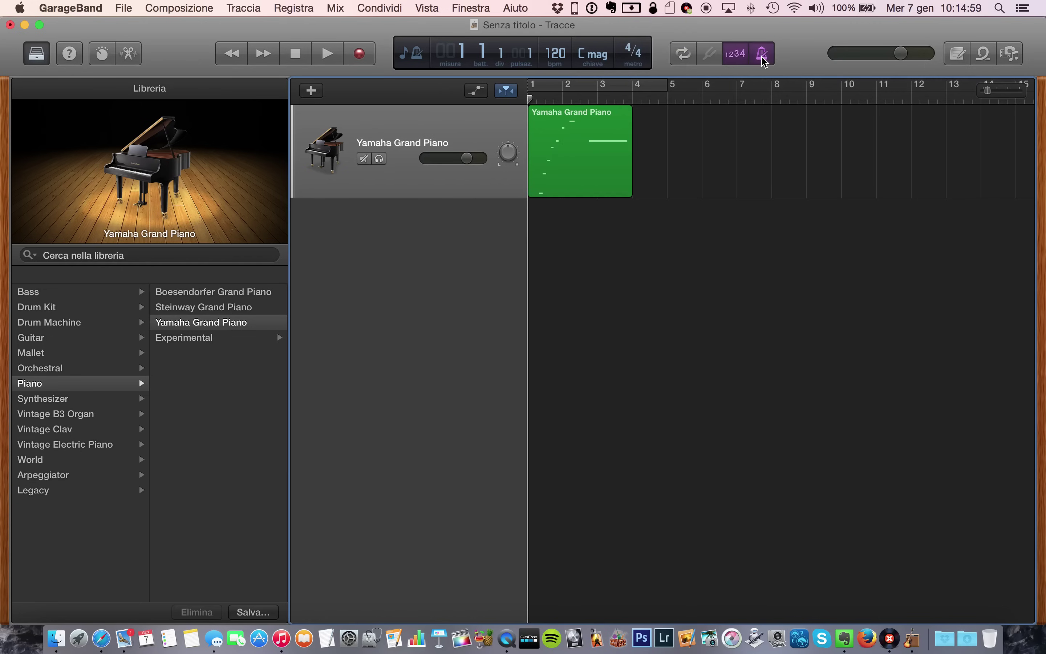
{"action": "left_click", "coordinate": [763, 61]}
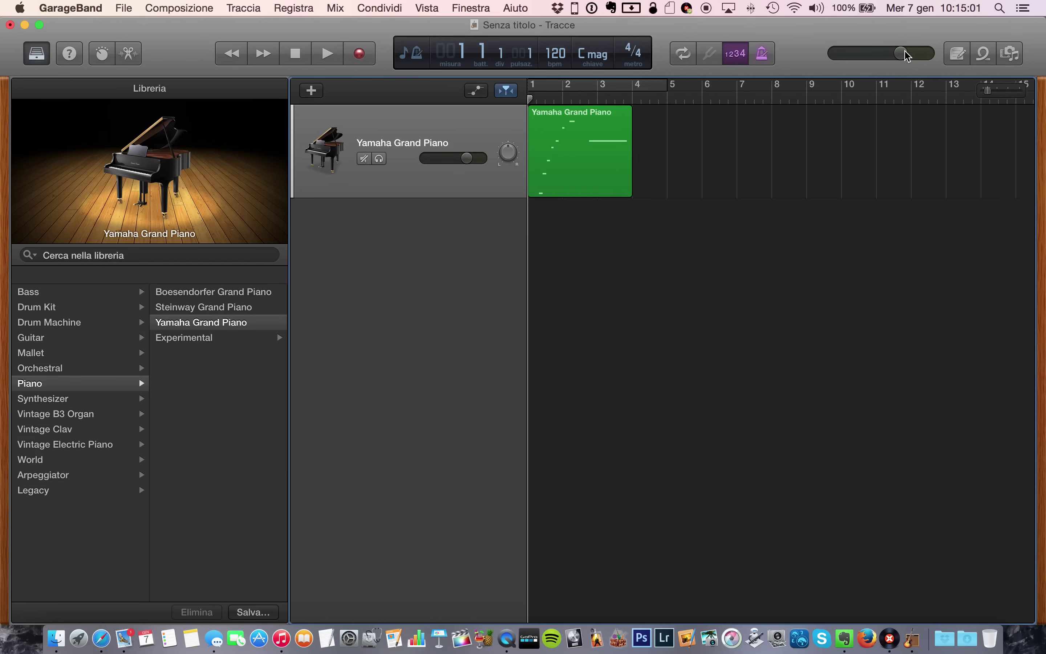
Write "Ricordare di applicare gli effetti in traccia 1" in the project's notepad and close it.
{"action": "left_click", "coordinate": [956, 54]}
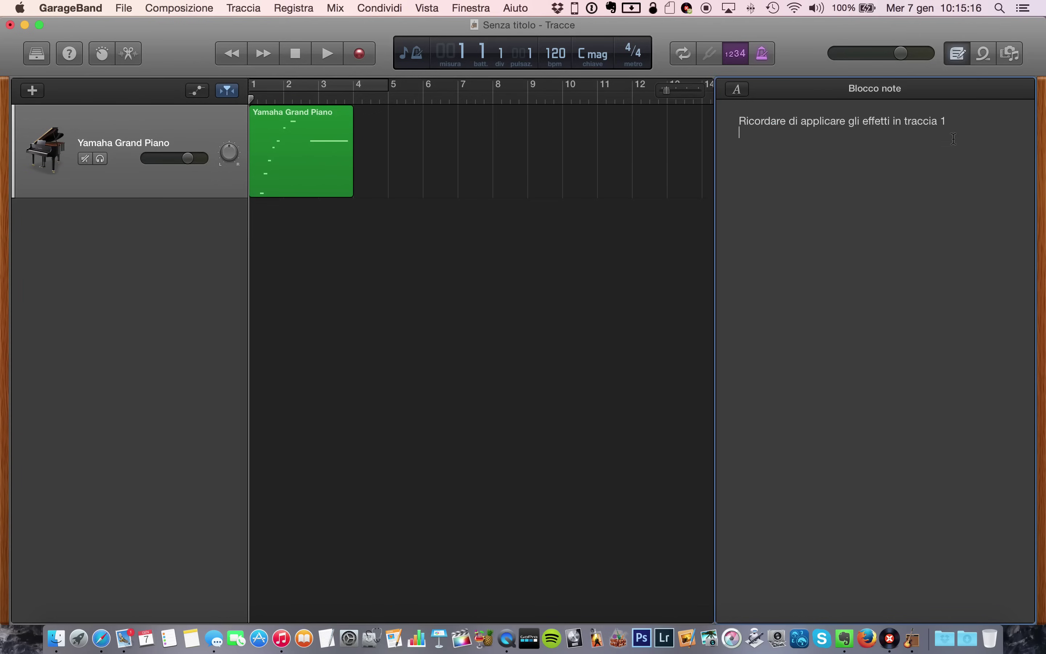
{"action": "left_click", "coordinate": [956, 54]}
Look through the Apple Loops browser and the media browser's audio sources, closing each one.
{"action": "left_click", "coordinate": [989, 54]}
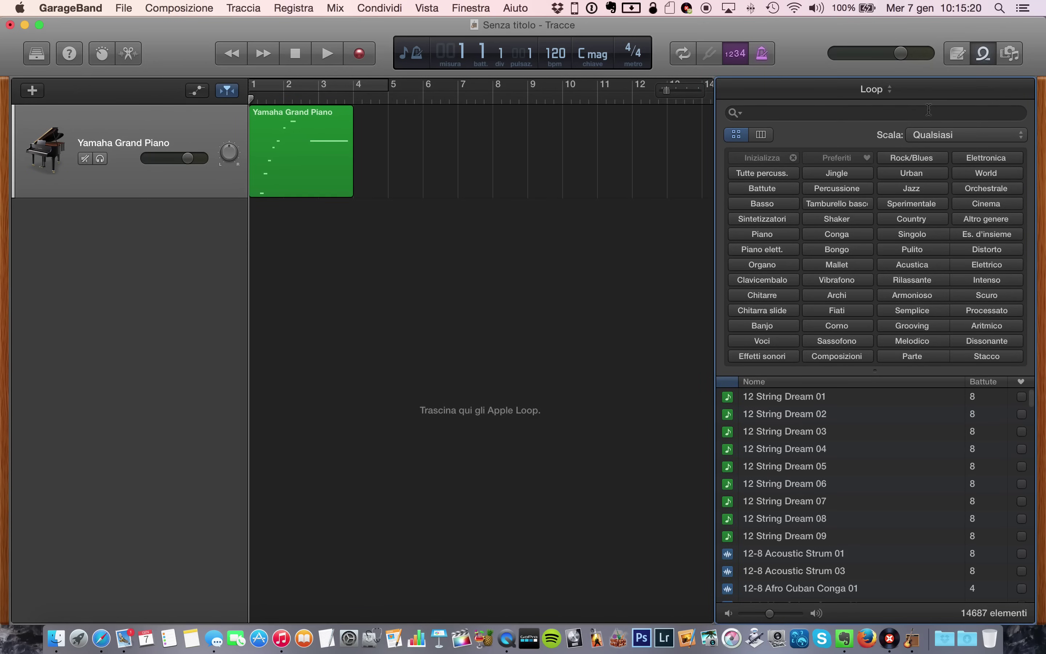
{"action": "scroll", "coordinate": [822, 435], "scroll_direction": "down", "scroll_amount": 5}
{"action": "scroll", "coordinate": [821, 434], "scroll_direction": "up", "scroll_amount": 6}
{"action": "left_click", "coordinate": [980, 53]}
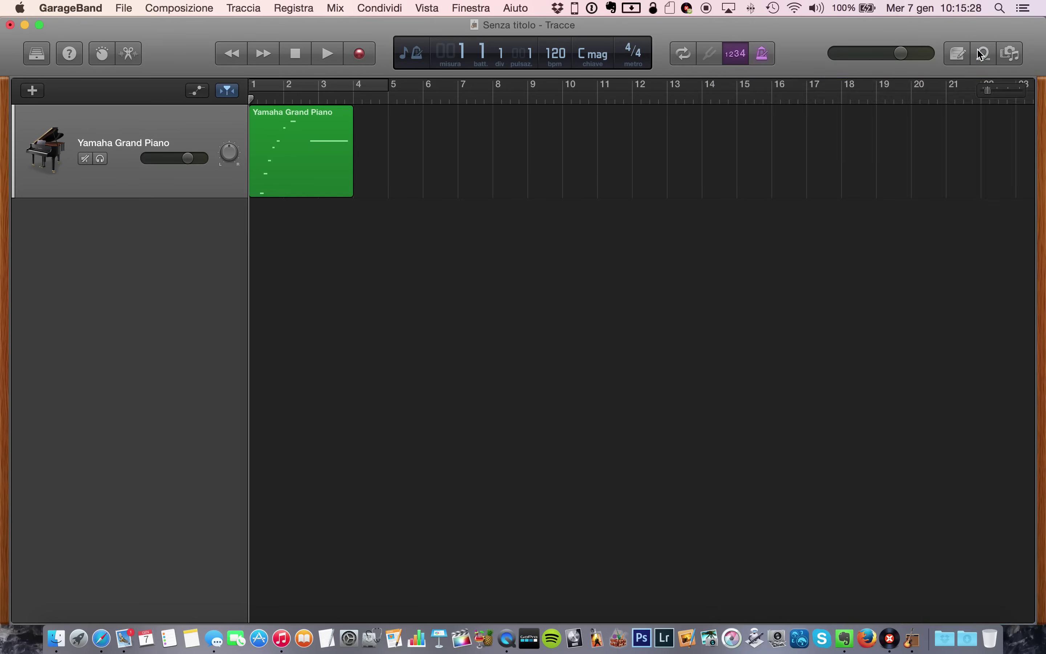
{"action": "left_click", "coordinate": [1010, 54]}
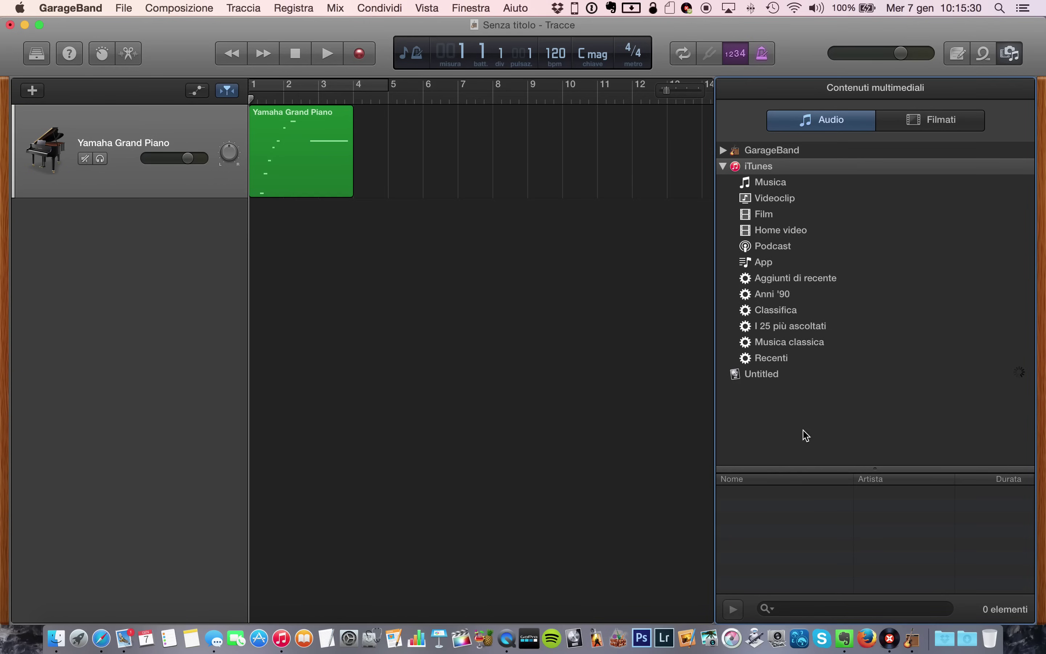
{"action": "left_click", "coordinate": [1010, 55]}
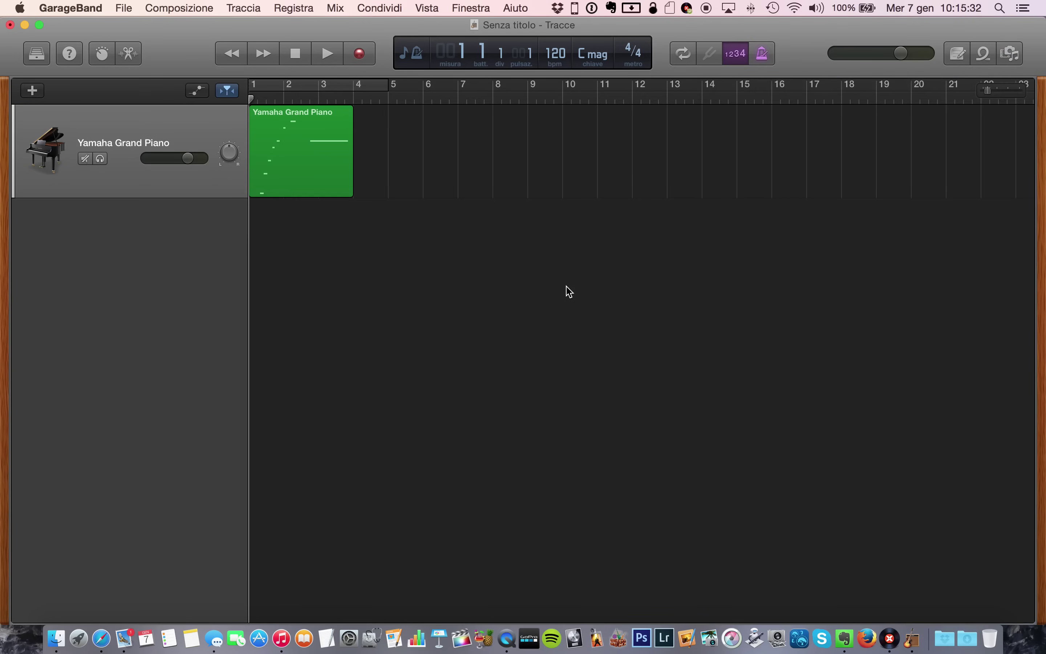
Add a microphone audio track without an input to the project.
{"action": "key", "text": "super+Left"}
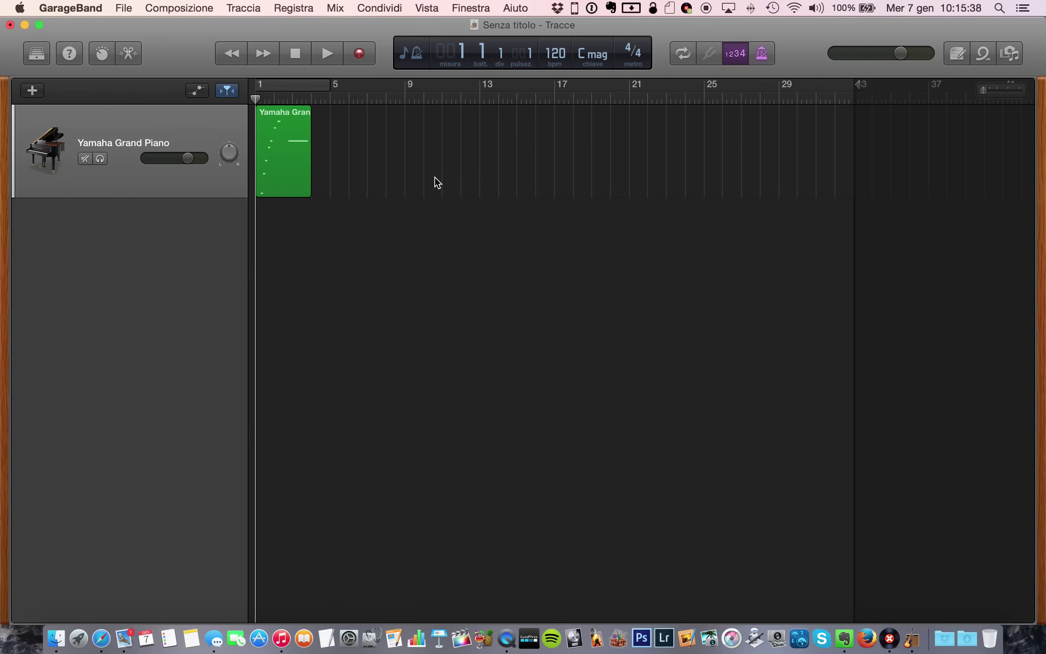
{"action": "scroll", "coordinate": [437, 183], "scroll_direction": "up", "scroll_amount": 1}
{"action": "scroll", "coordinate": [517, 225], "scroll_direction": "up", "scroll_amount": 5}
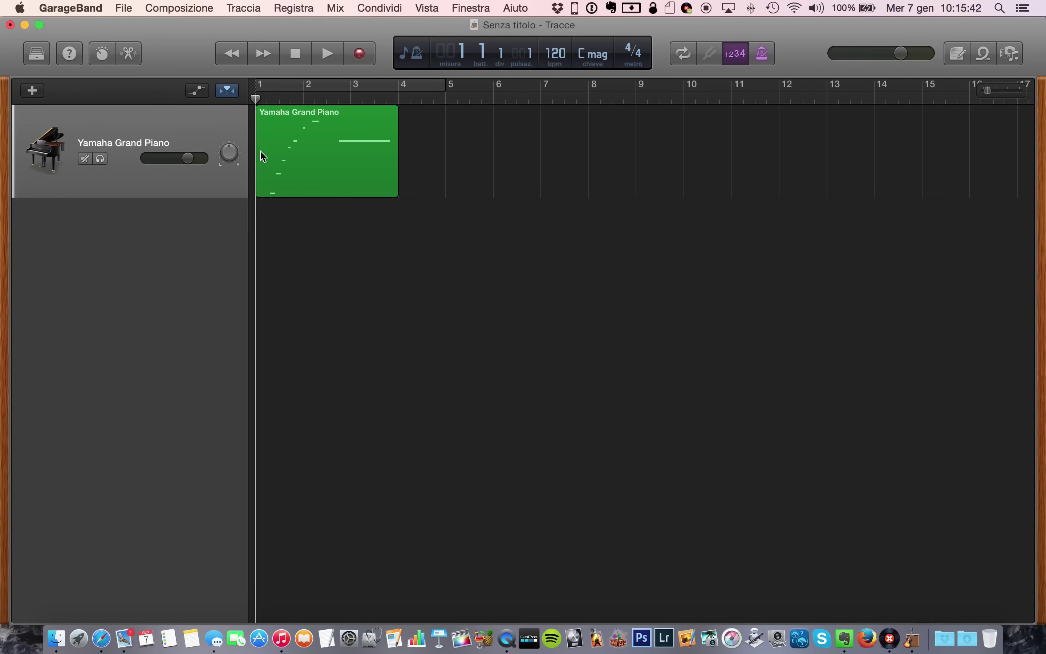
{"action": "left_click", "coordinate": [32, 90]}
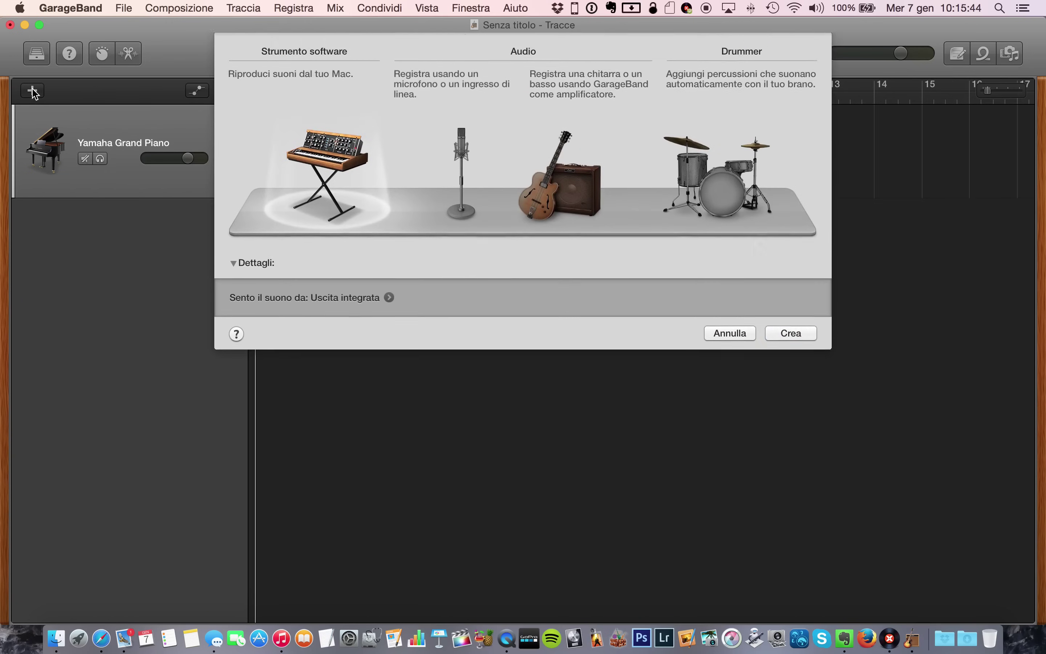
{"action": "left_click", "coordinate": [460, 176]}
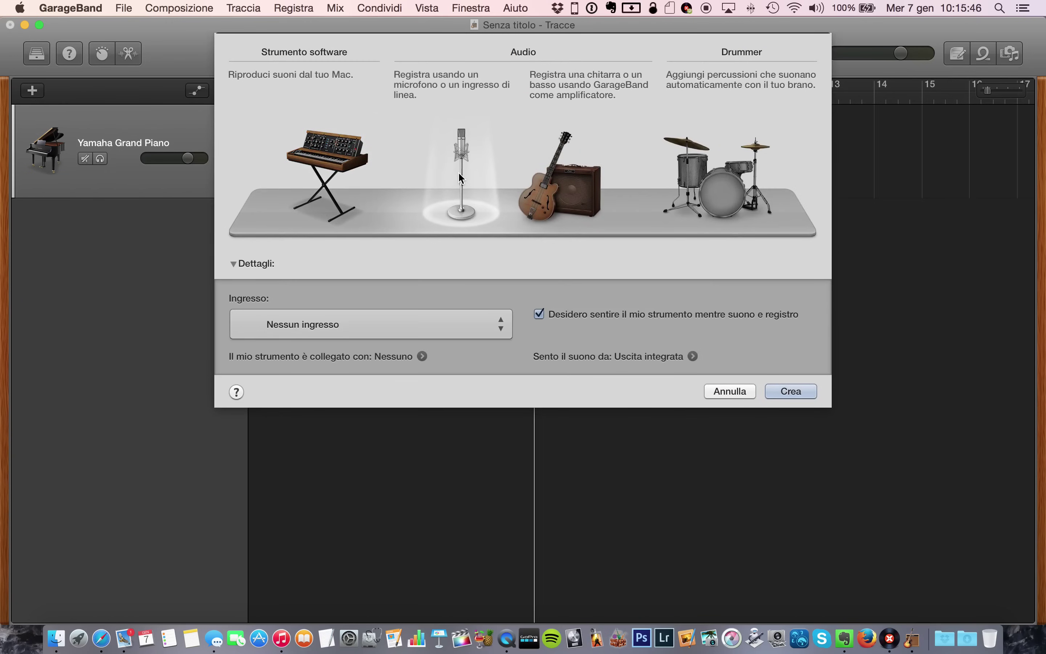
{"action": "key", "text": "Return"}
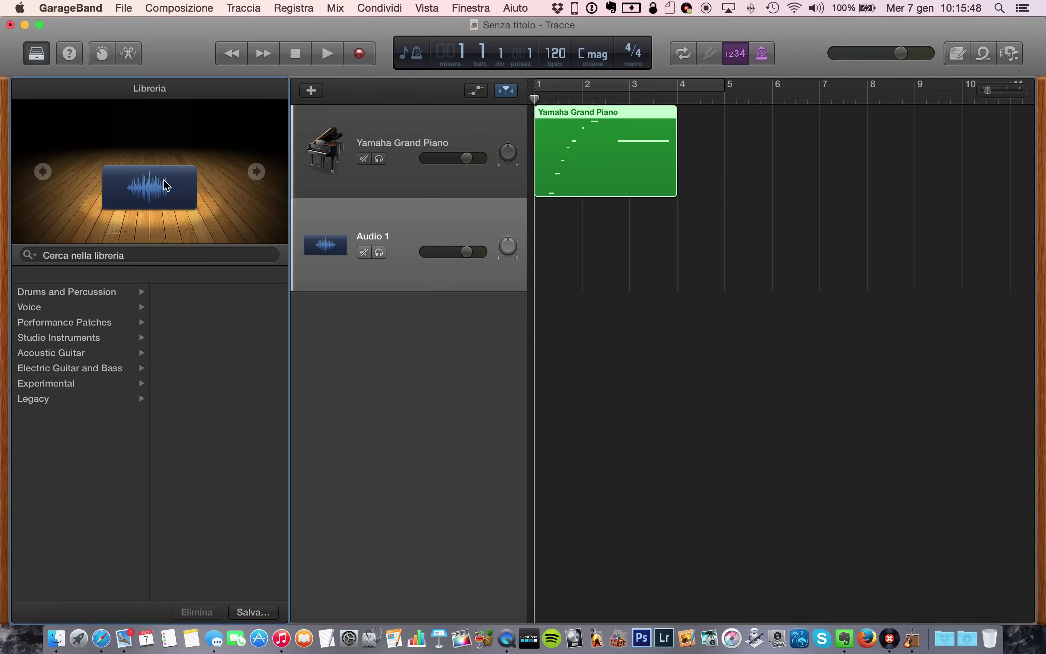
Add a software instrument track with the default electric piano.
{"action": "left_click", "coordinate": [311, 91]}
{"action": "left_click", "coordinate": [342, 134]}
{"action": "key", "text": "Return"}
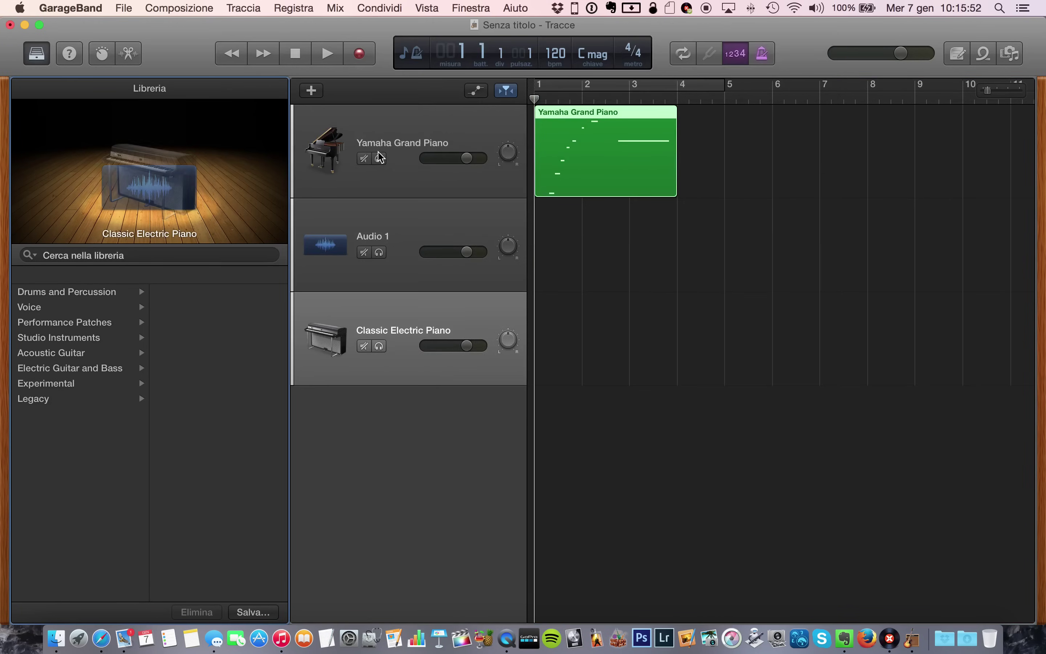
Add a Drummer track to the project.
{"action": "left_click", "coordinate": [320, 98]}
{"action": "left_click", "coordinate": [738, 170]}
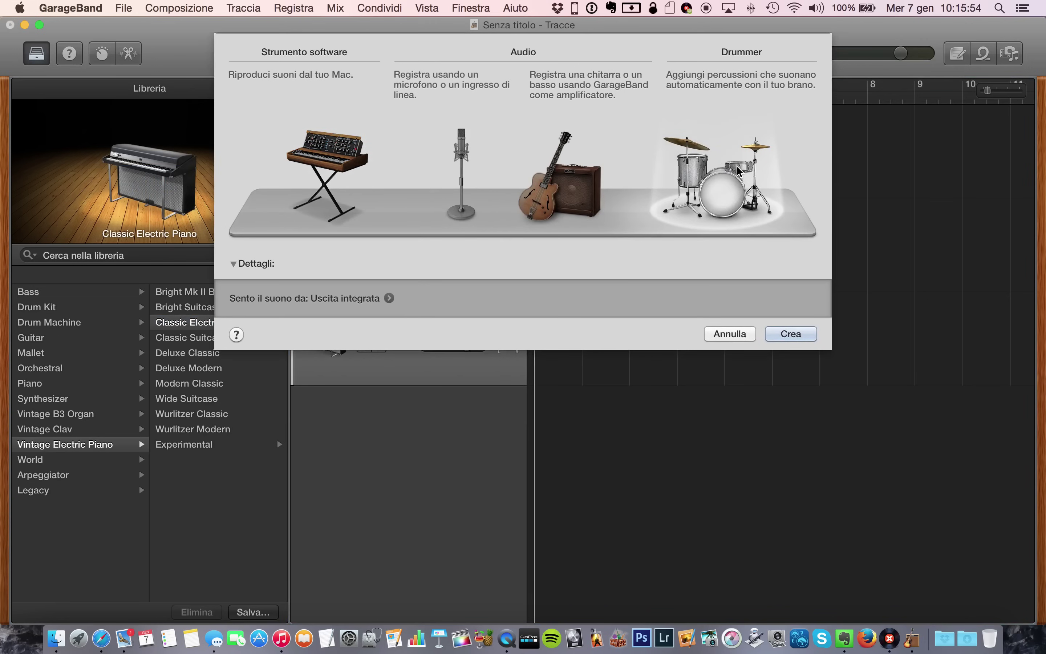
{"action": "left_click", "coordinate": [790, 333]}
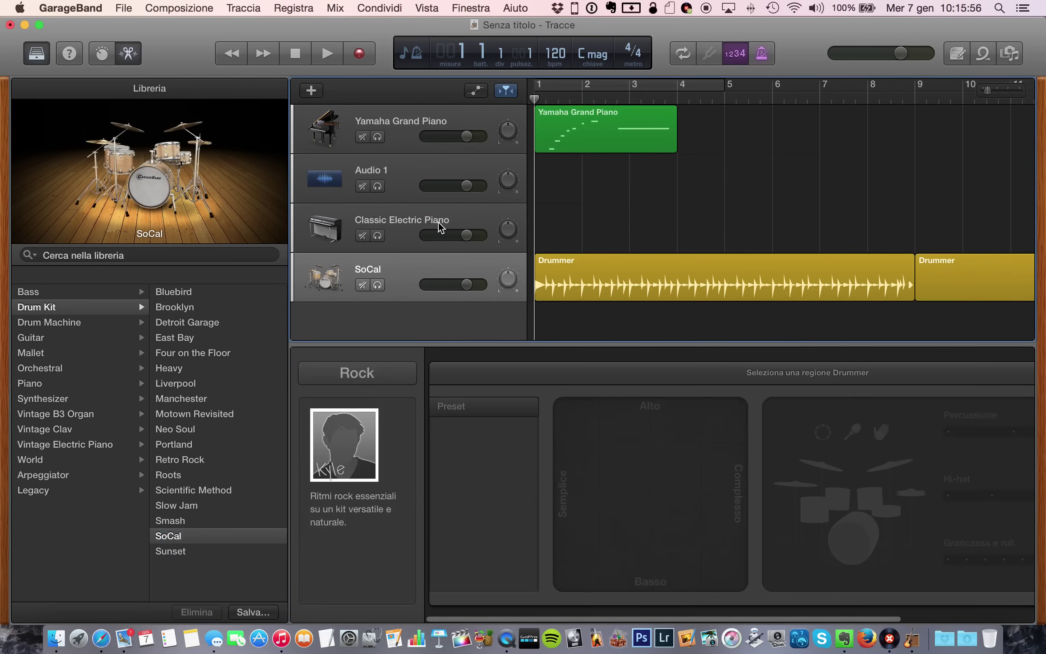
Show the tracks' volume automation, look over all tracks and hide it again.
{"action": "left_click", "coordinate": [478, 90]}
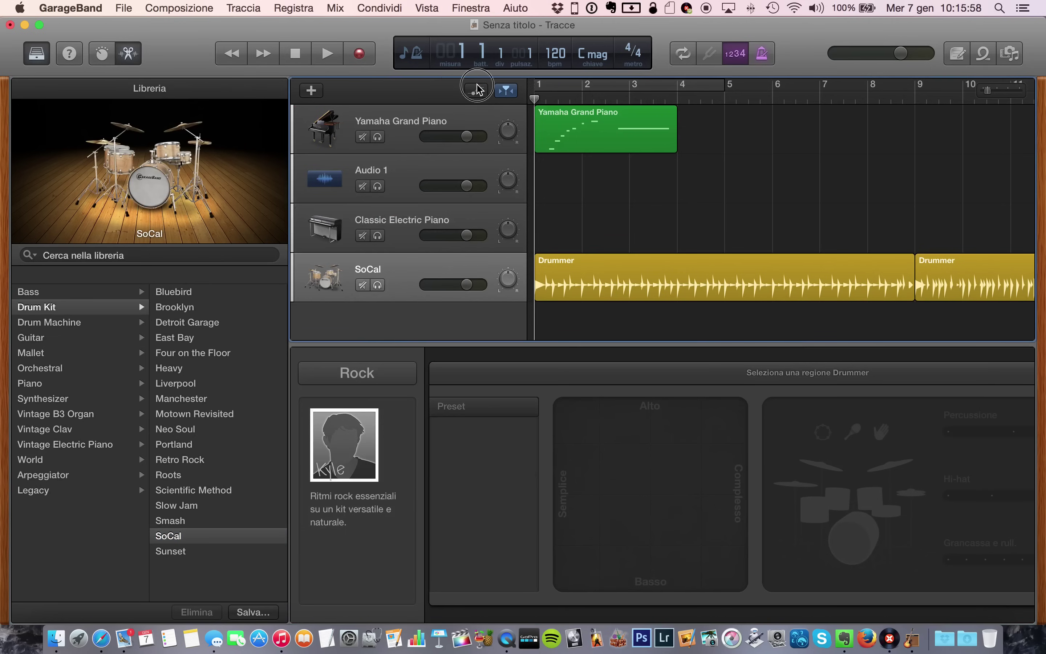
{"action": "scroll", "coordinate": [414, 258], "scroll_direction": "down", "scroll_amount": 3}
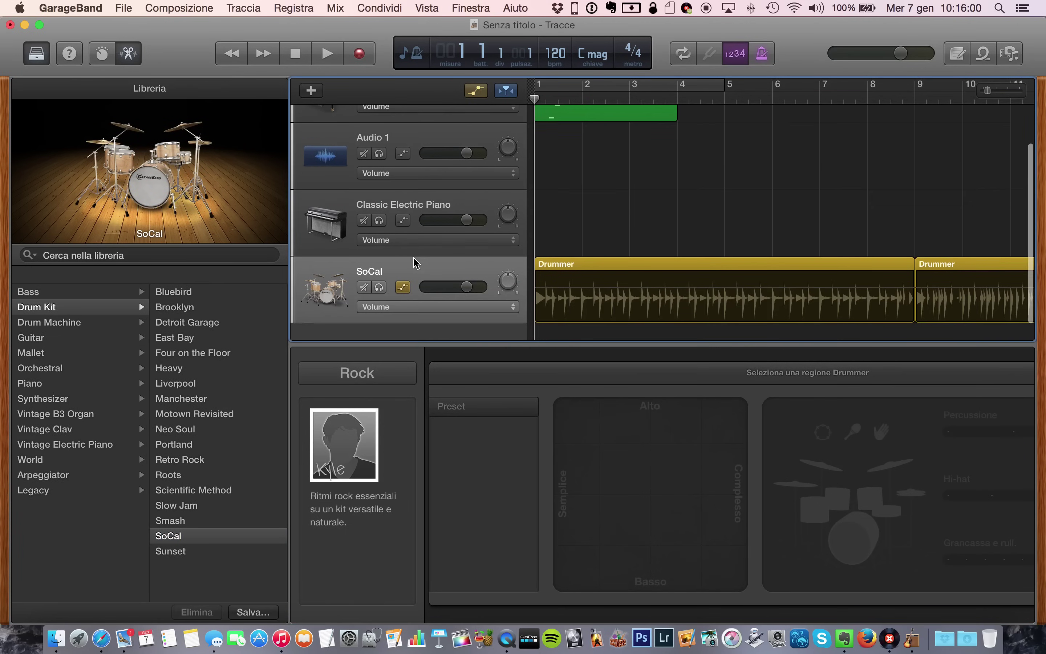
{"action": "scroll", "coordinate": [414, 258], "scroll_direction": "up", "scroll_amount": 3}
{"action": "left_click", "coordinate": [477, 90]}
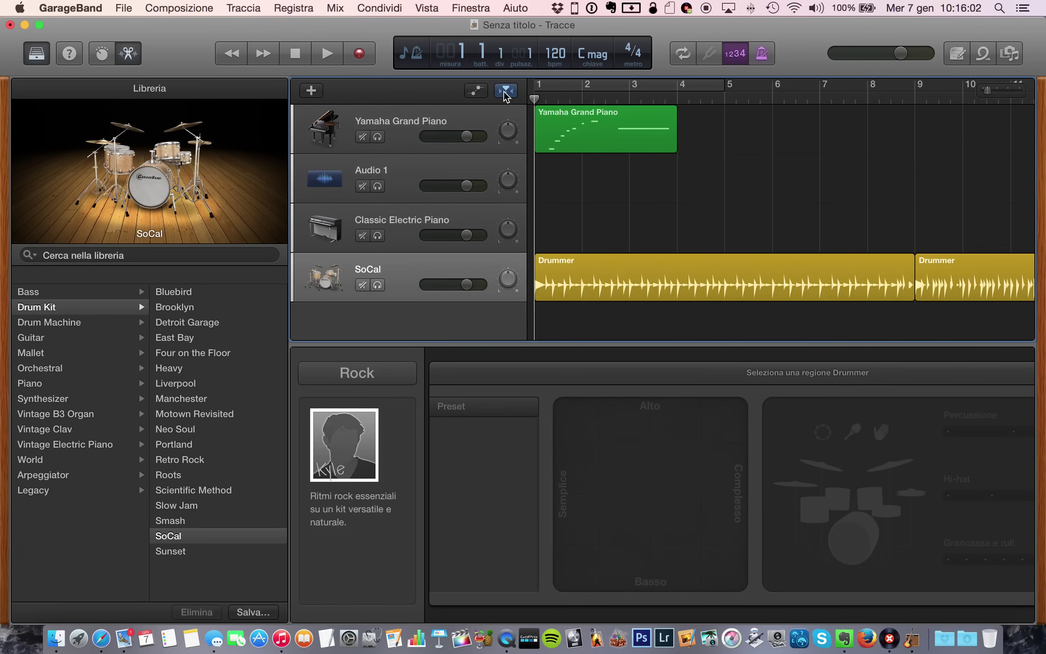
Close the Drummer editor and the library to give the tracks area the full window.
{"action": "left_click", "coordinate": [507, 90]}
{"action": "left_click", "coordinate": [129, 50]}
{"action": "left_click", "coordinate": [36, 53]}
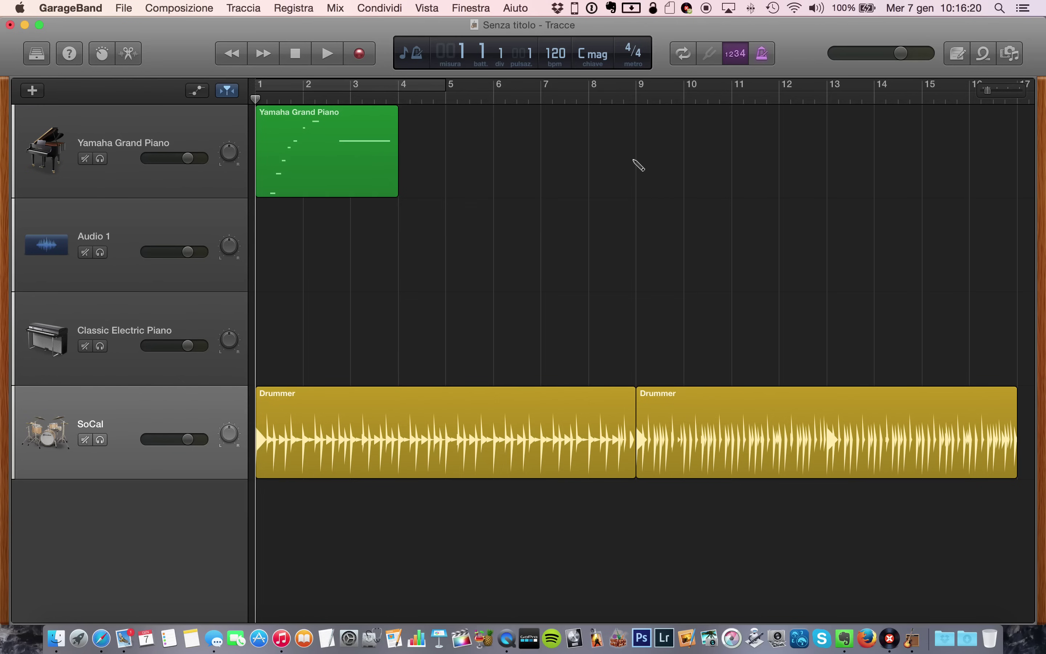
Start saving the project in the GarageBand folder under the name "Progetto Demo".
{"action": "key", "text": "super+s"}
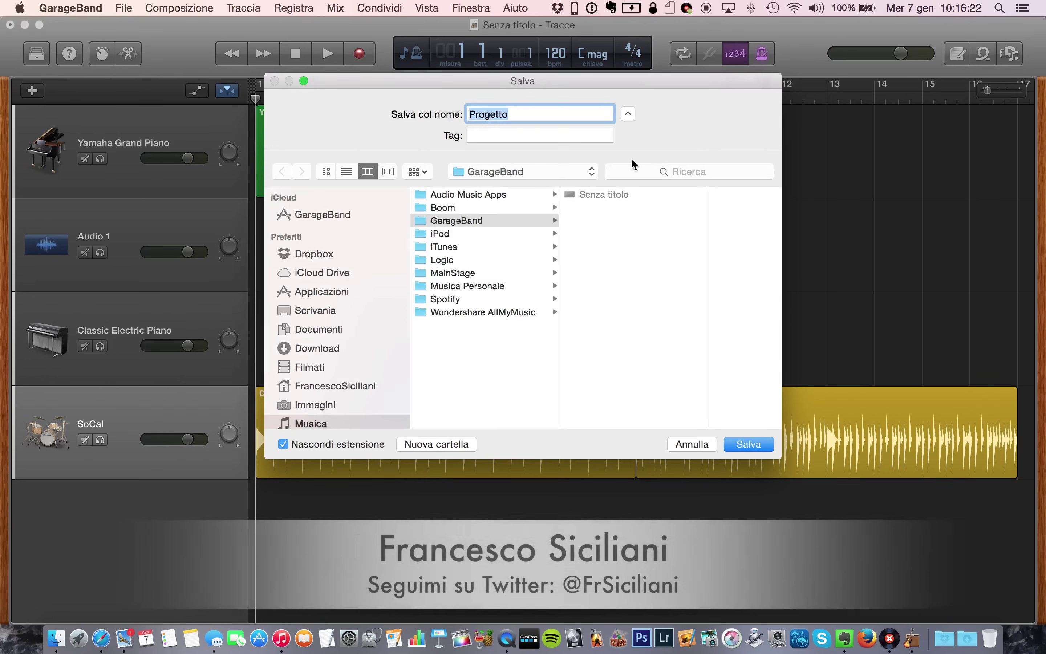
{"action": "key", "text": "Right"}
{"action": "type", "text": "Demo"}
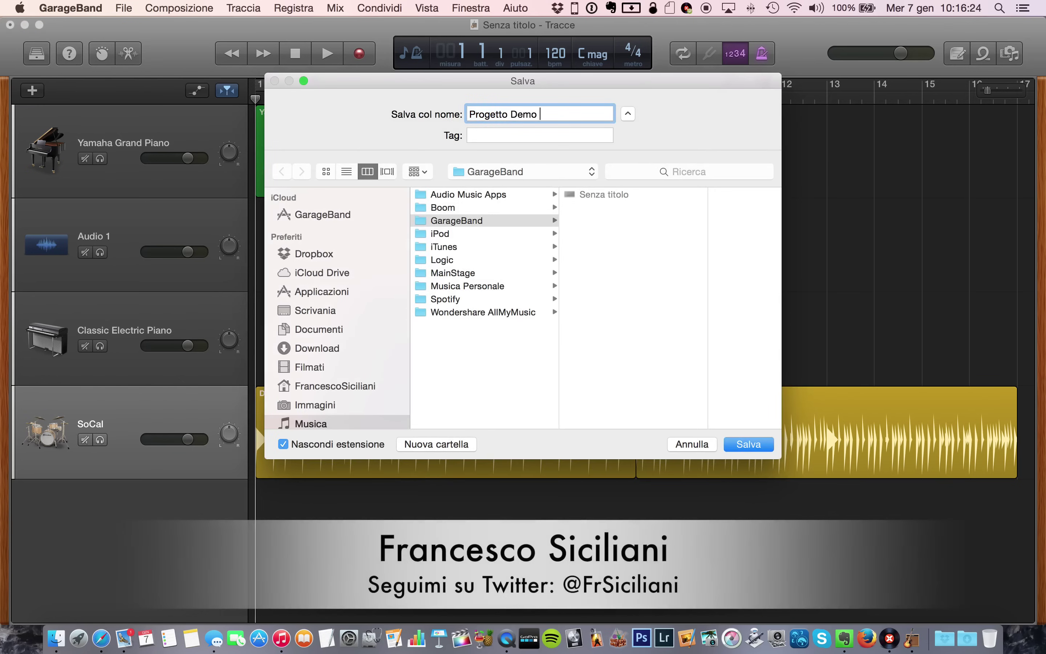